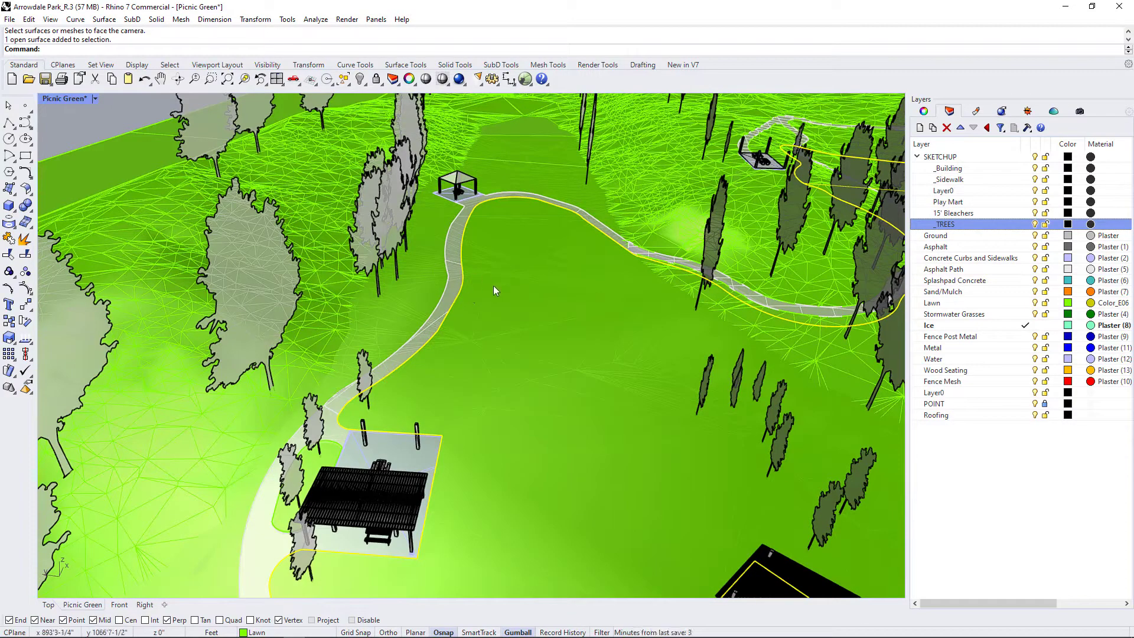
# - Hide the triangulated terrain mesh that overlaps the lawn around the asphalt path and gazebo
pyautogui.moveTo(493, 285); pyautogui.dragTo(568, 350, button='right')
pyautogui.moveTo(558, 390); pyautogui.dragTo(594, 394, button='right')
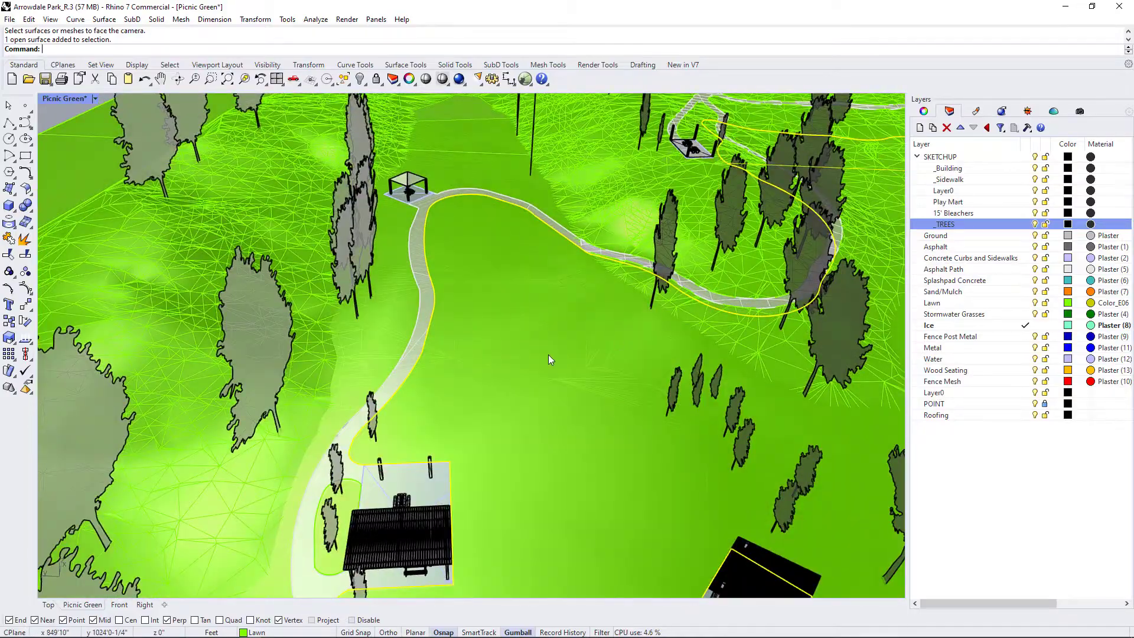
pyautogui.moveTo(549, 359); pyautogui.dragTo(585, 329, button='right')
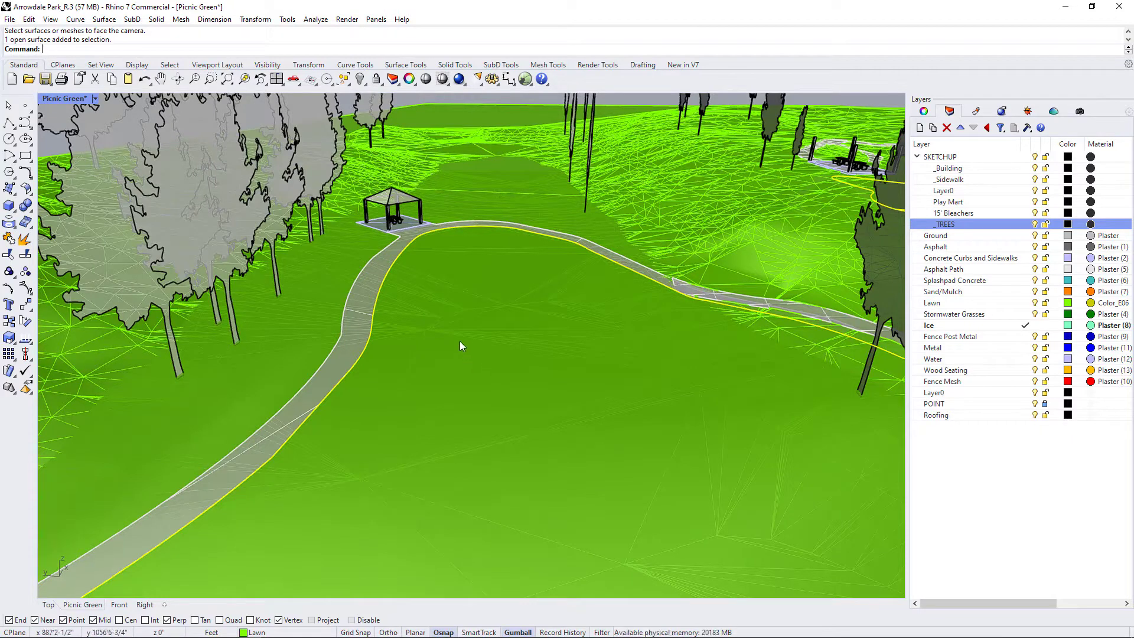
pyautogui.click(710, 250)
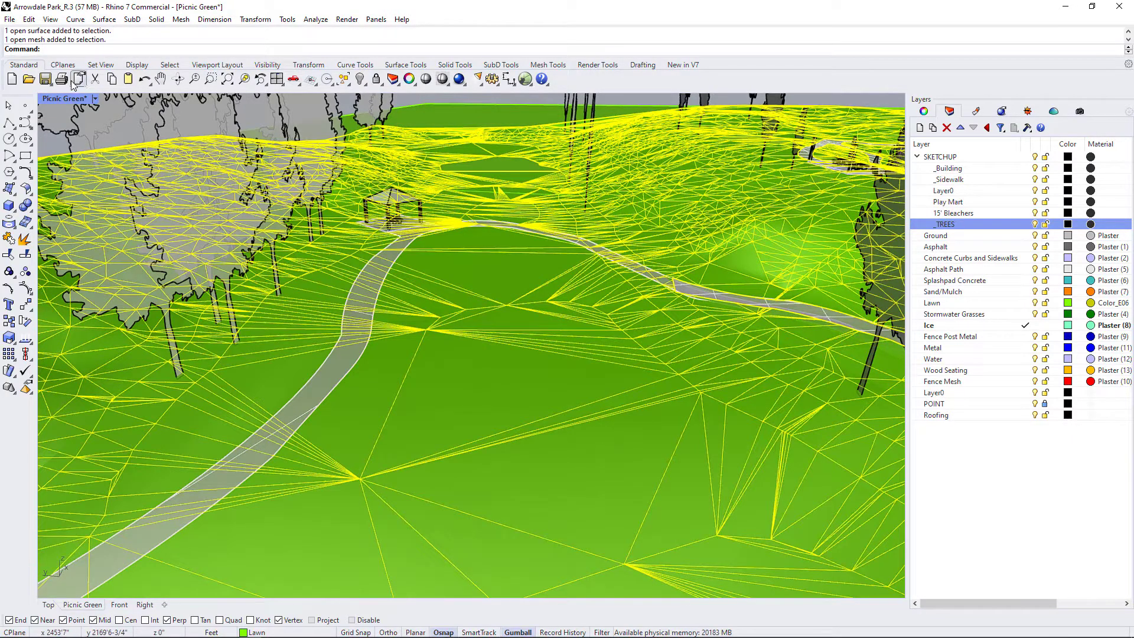
pyautogui.click(536, 99)
pyautogui.scroll(-2, 601, 374)
pyautogui.moveTo(602, 376); pyautogui.dragTo(495, 382, button='right')
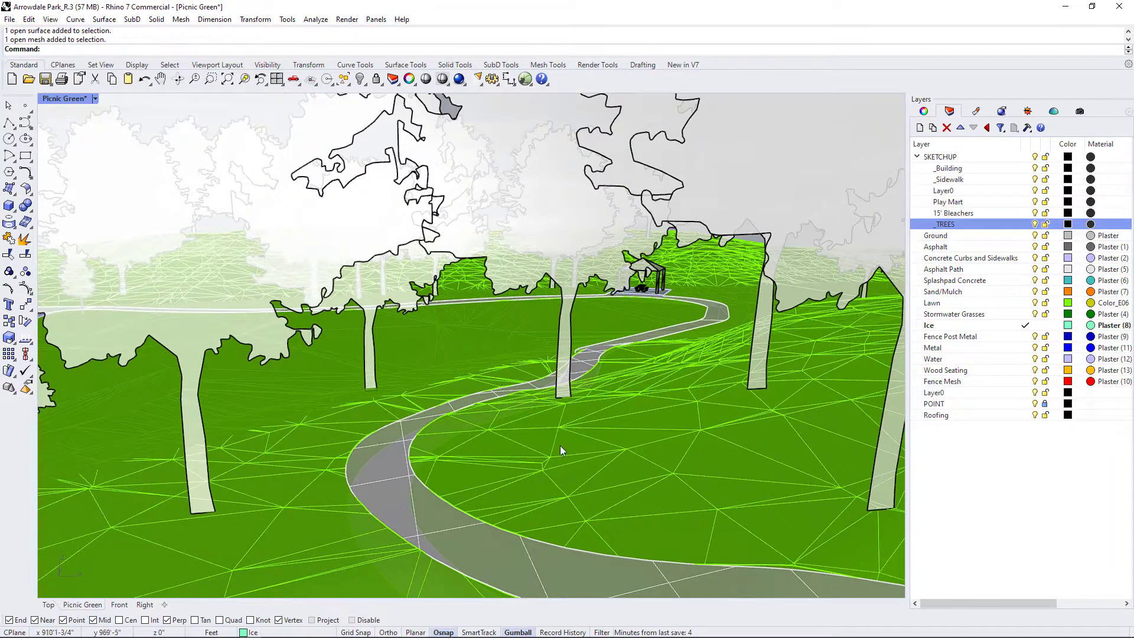
pyautogui.click(559, 505)
pyautogui.moveTo(606, 501); pyautogui.dragTo(515, 405, button='right')
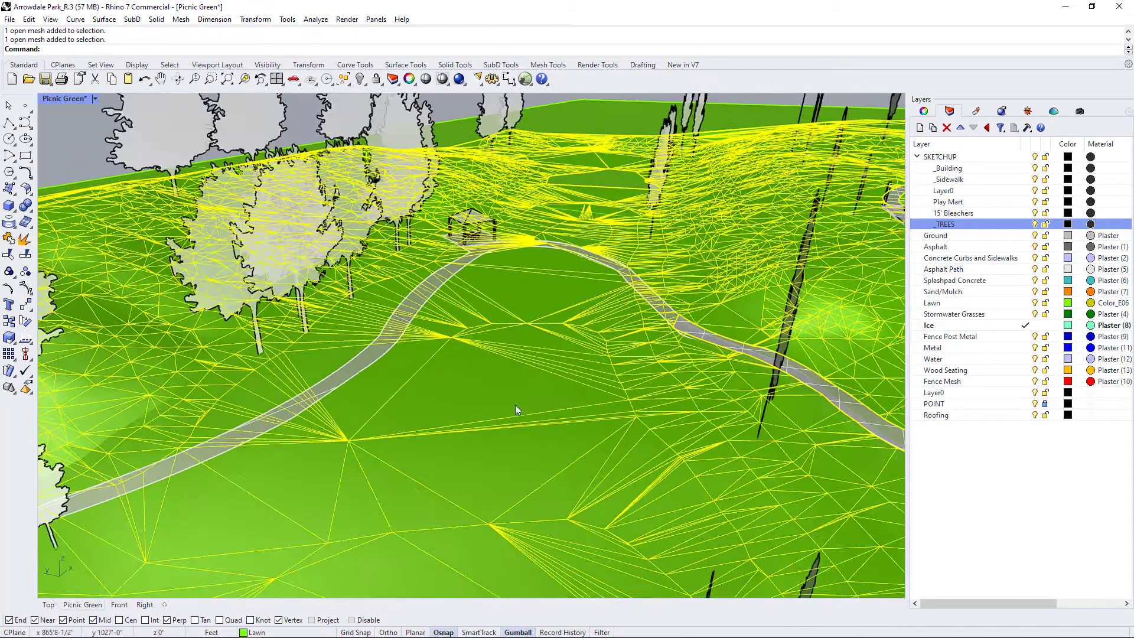
pyautogui.click(513, 403)
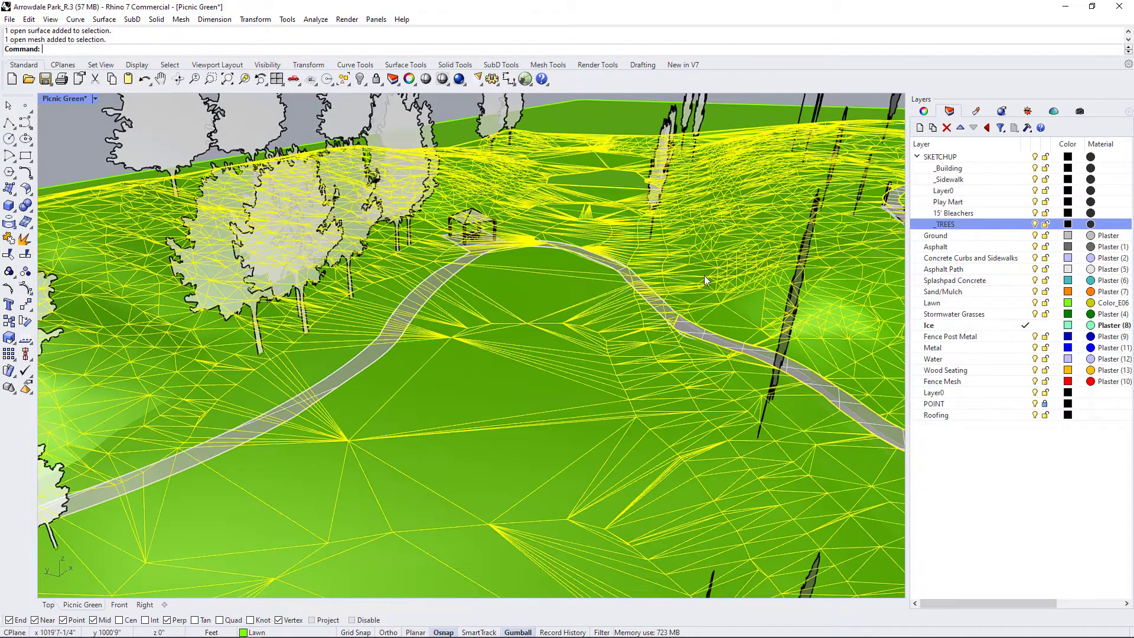
pyautogui.middleClick(688, 296)
pyautogui.click(662, 293)
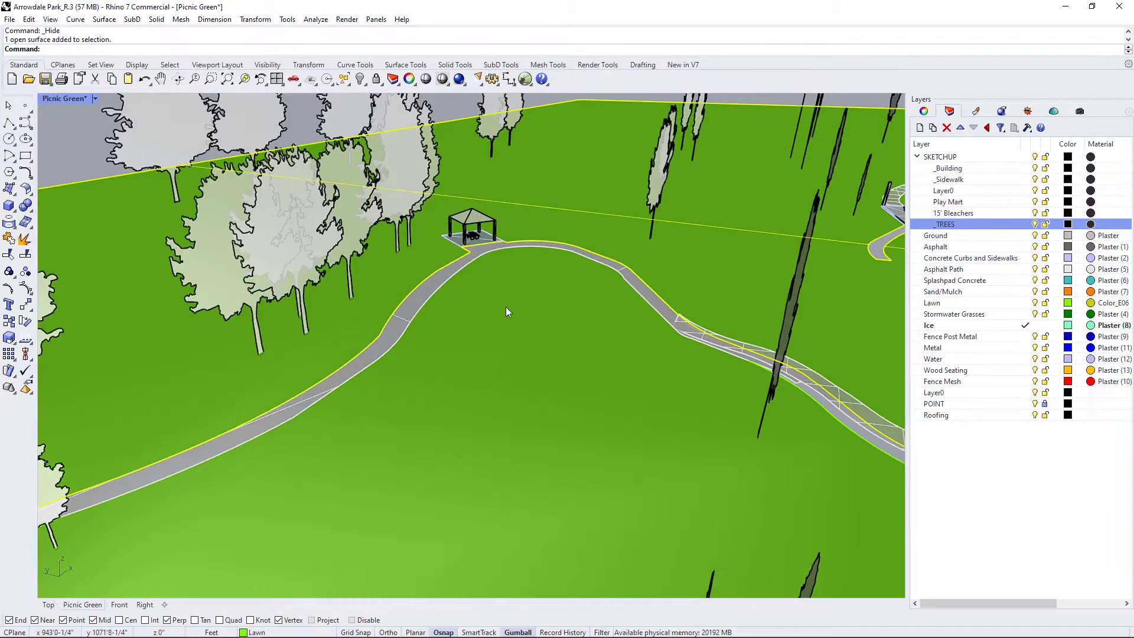
# - Hide the overlapping raised surface that covers the winding asphalt path beyond the gazebo
pyautogui.click(474, 329)
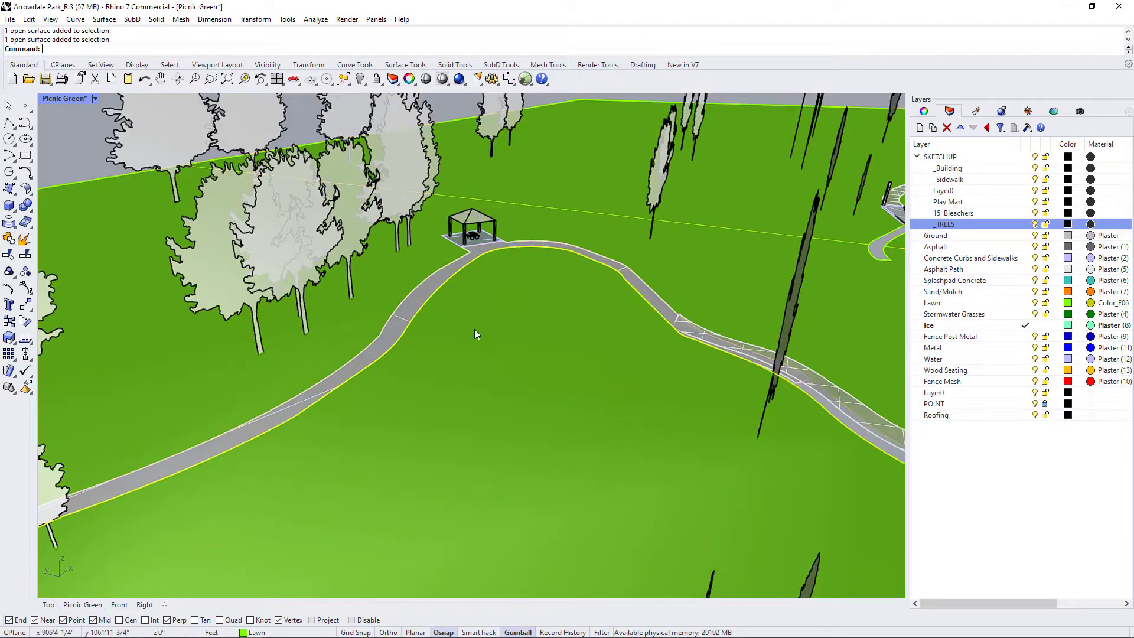
pyautogui.click(747, 342)
pyautogui.moveTo(493, 300); pyautogui.dragTo(777, 379, button='right')
pyautogui.scroll(-5, 438, 313)
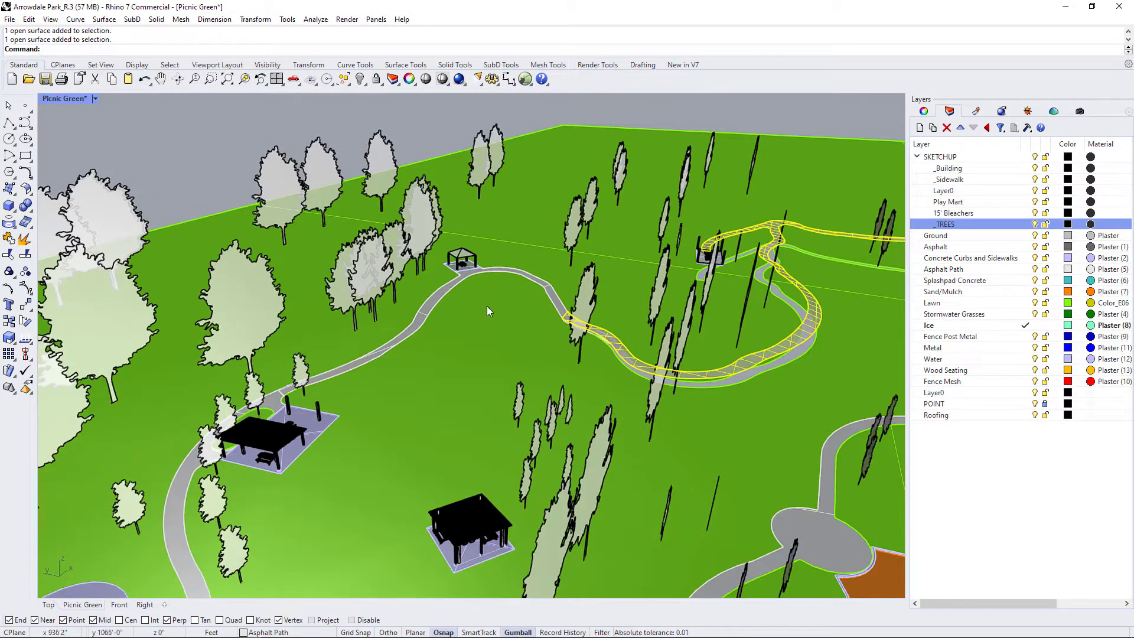
pyautogui.middleClick(526, 276)
pyautogui.click(544, 293)
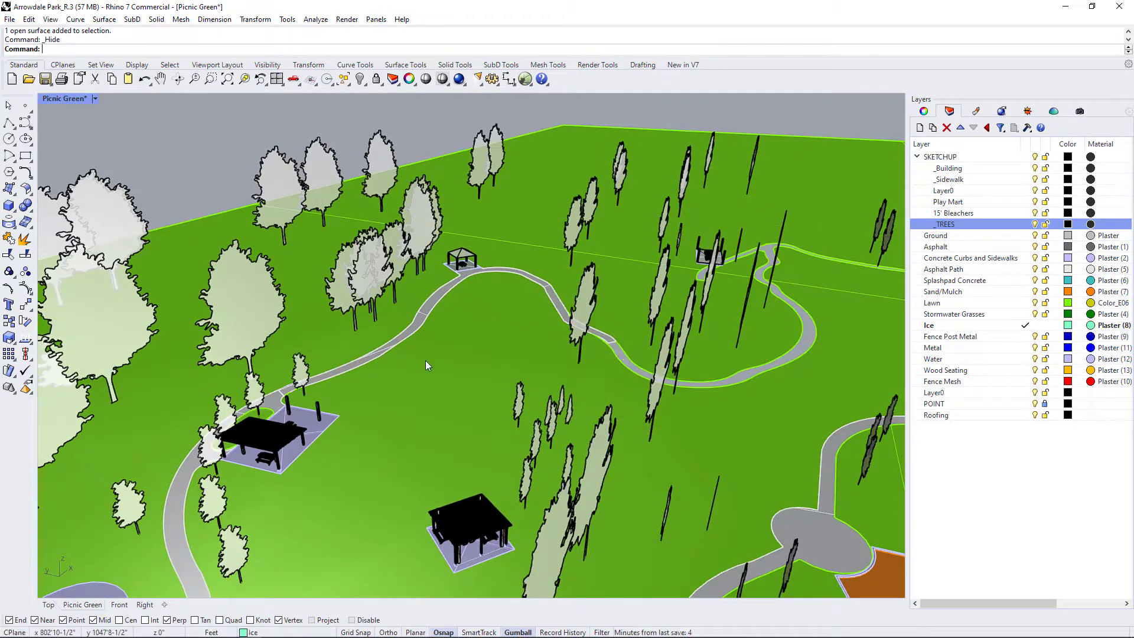
# - Explode the asphalt path polysurface that runs past the gazebo into separate surfaces
pyautogui.scroll(8, 472, 274)
pyautogui.click(451, 292)
pyautogui.scroll(-6, 436, 321)
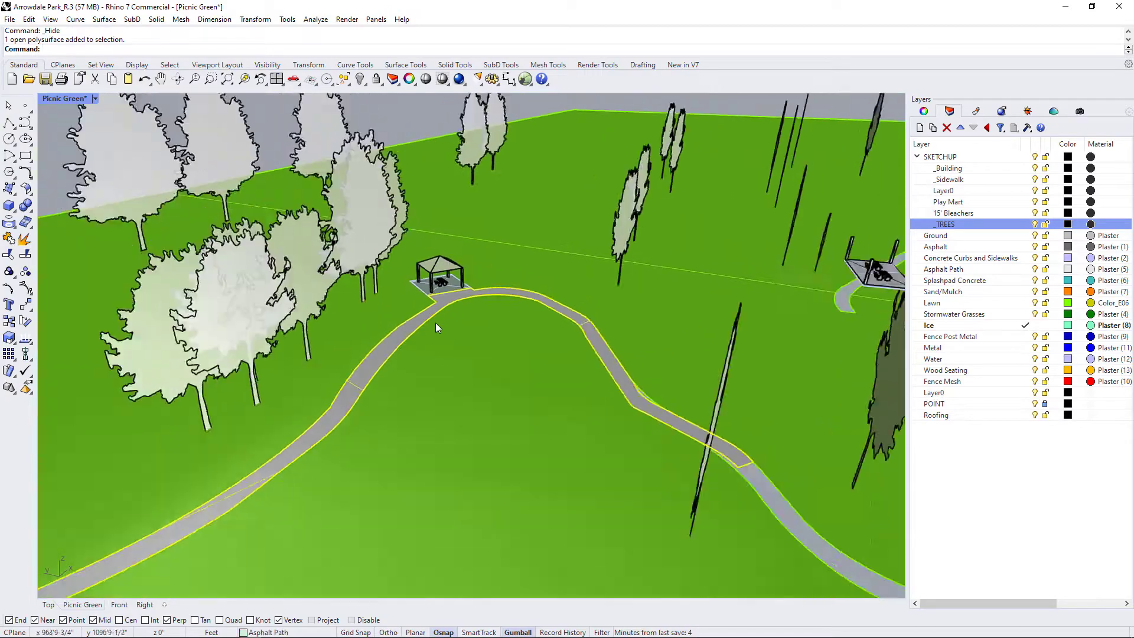
pyautogui.moveTo(435, 322); pyautogui.dragTo(479, 444, button='right')
pyautogui.scroll(-8, 439, 348)
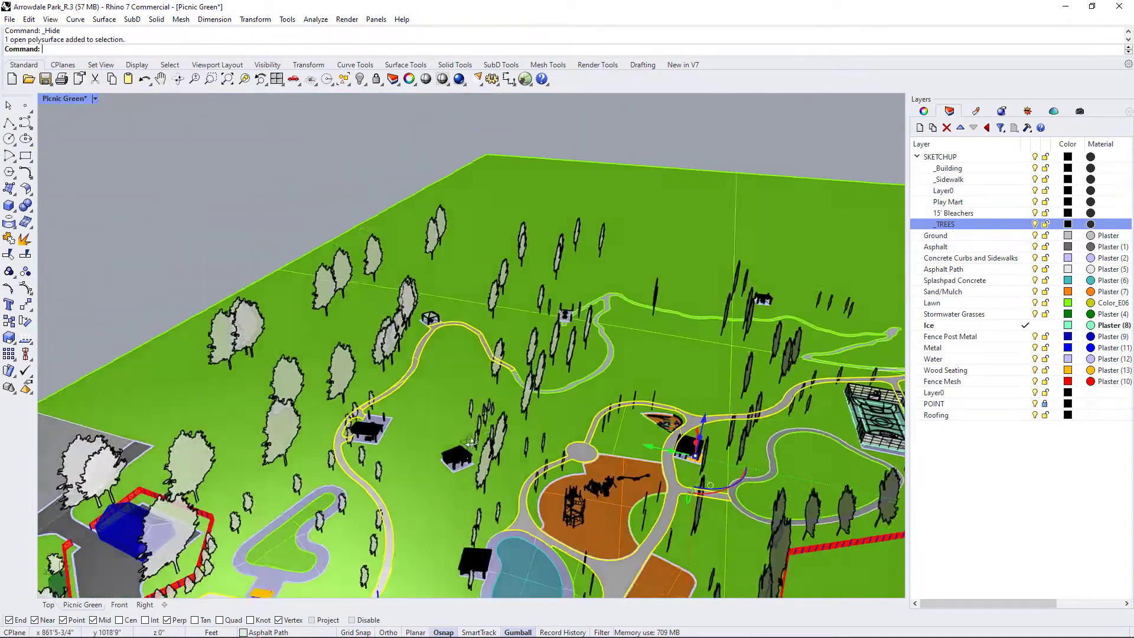
pyautogui.moveTo(441, 348); pyautogui.dragTo(569, 386, button='right')
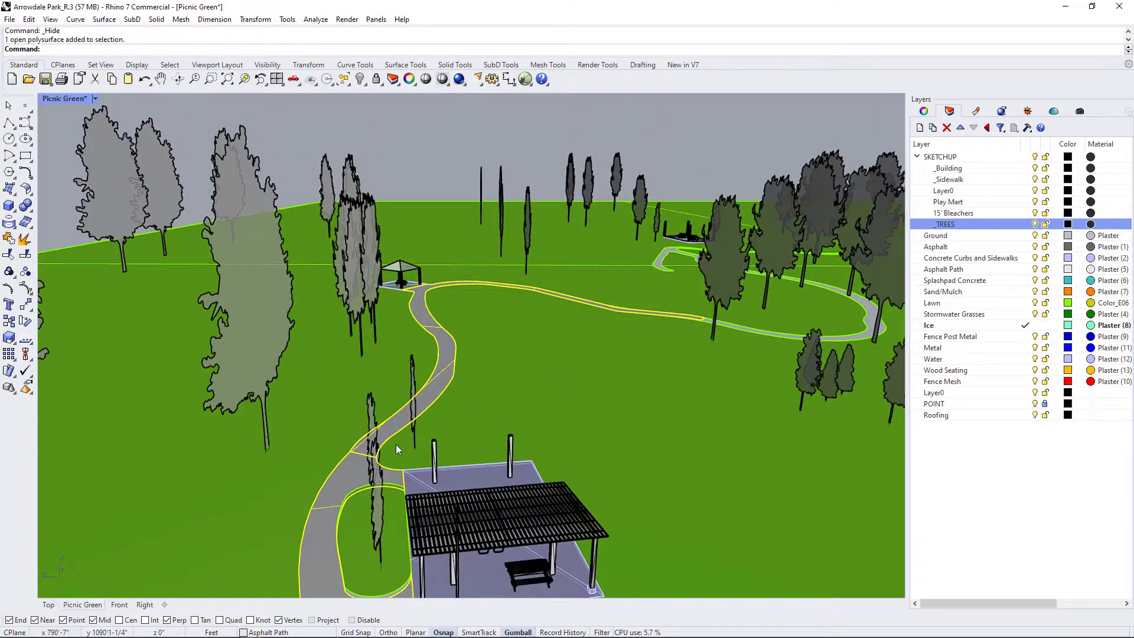
pyautogui.moveTo(365, 461); pyautogui.dragTo(541, 412, button='right')
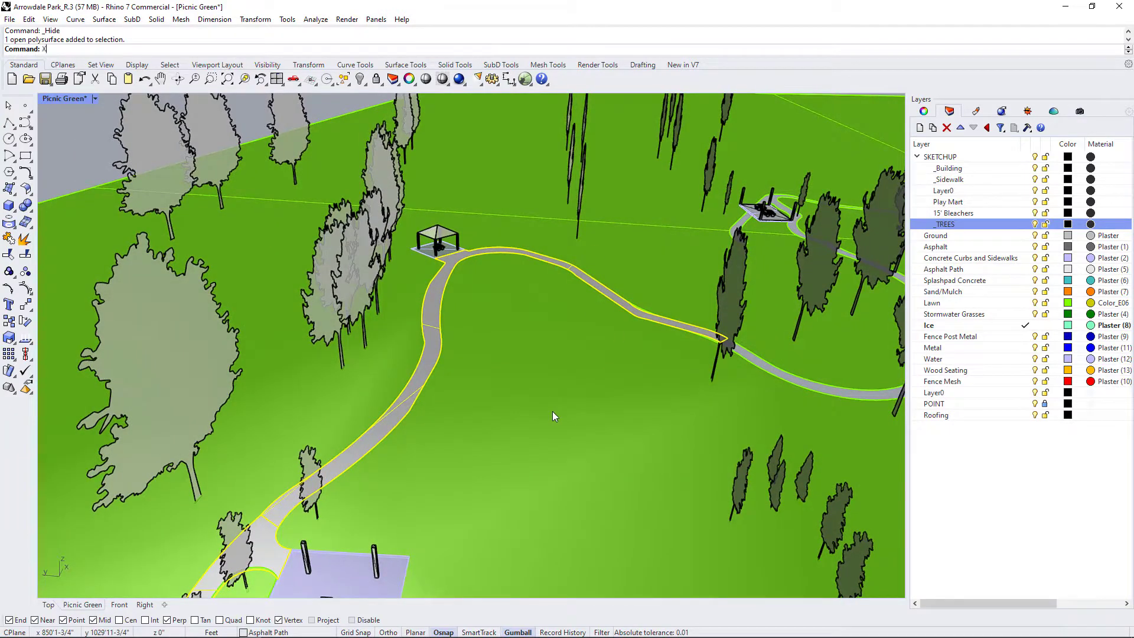
pyautogui.press('Return')
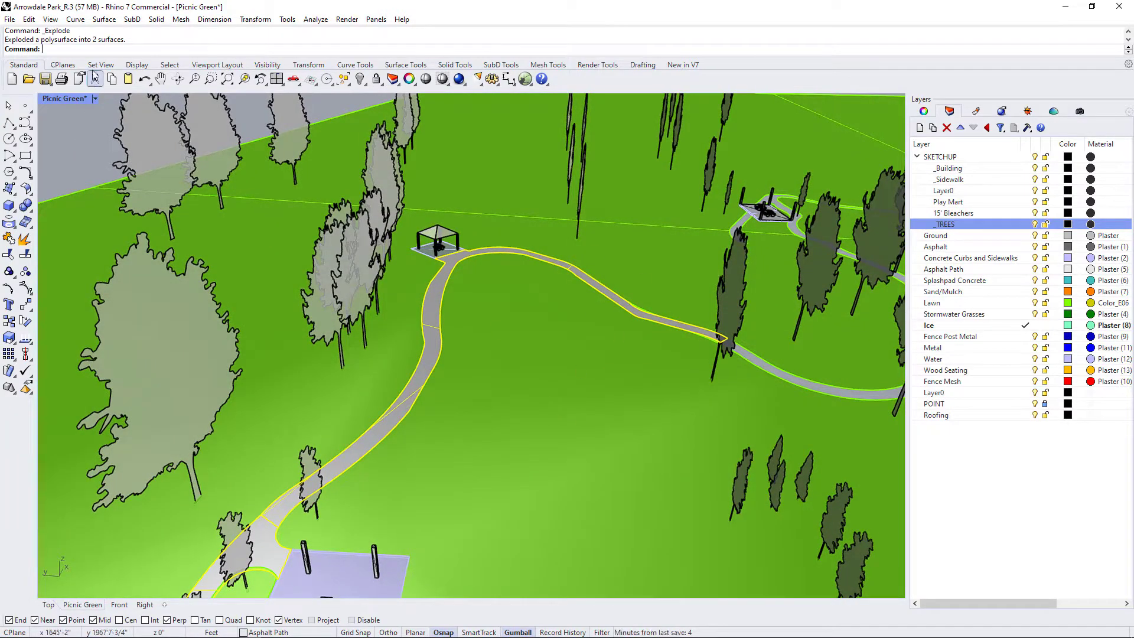
# - Duplicate the border of the path surface running between the picnic shelter and the far side of the gazebo using DupBorder
pyautogui.click(436, 294)
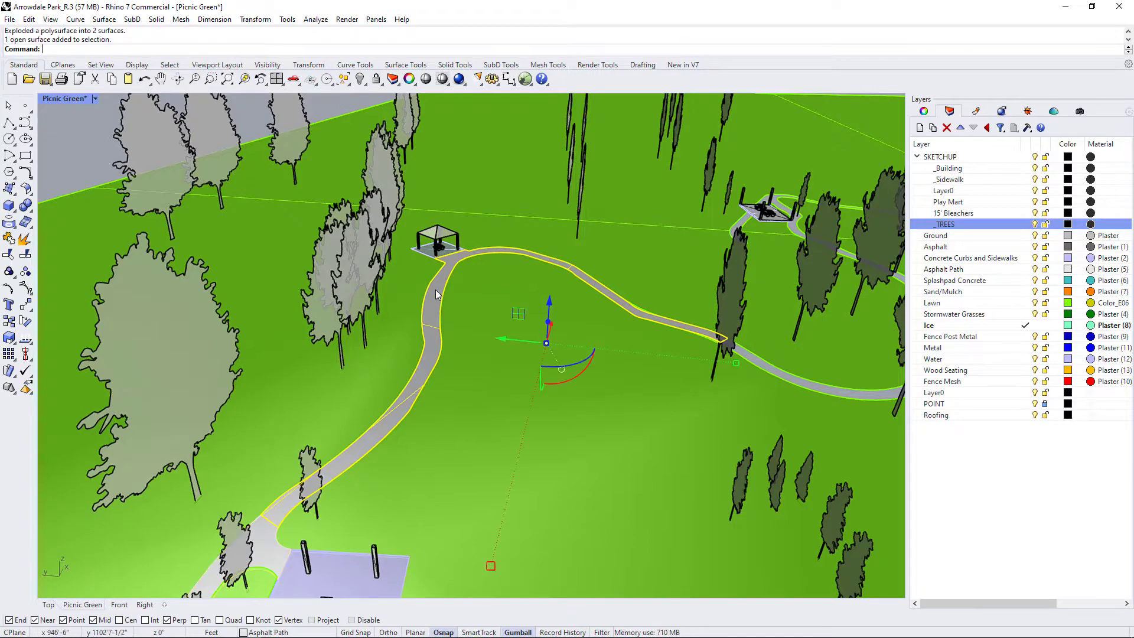
pyautogui.moveTo(446, 348); pyautogui.dragTo(472, 334, button='right')
pyautogui.scroll(8, 435, 297)
pyautogui.moveTo(541, 395); pyautogui.dragTo(551, 438, button='right')
pyautogui.scroll(4, 526, 392)
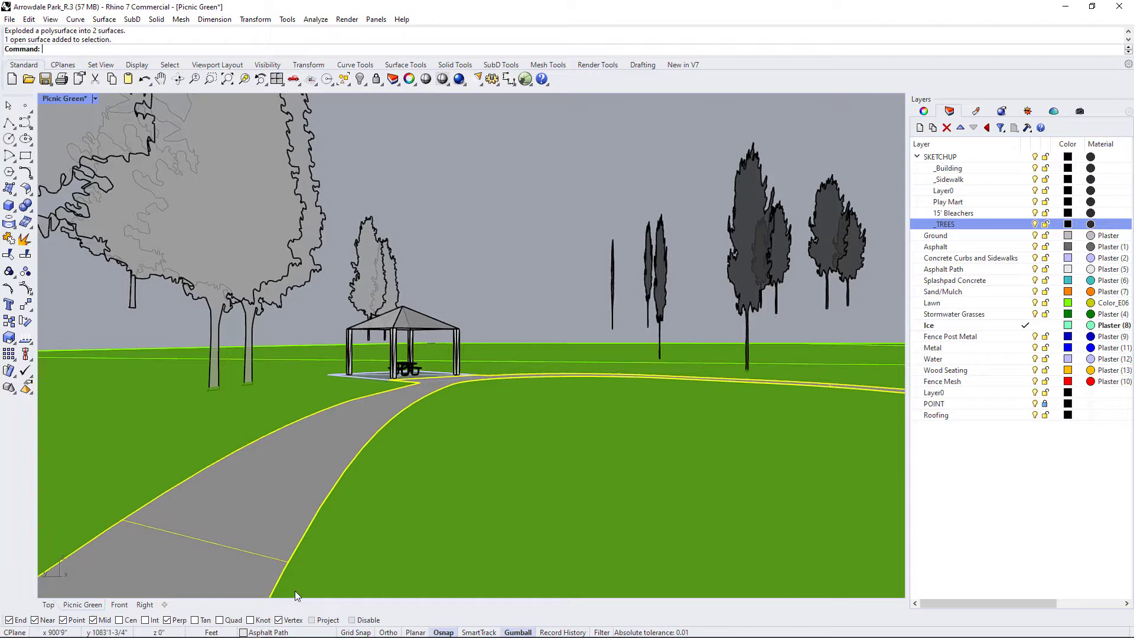
pyautogui.moveTo(473, 221); pyautogui.dragTo(441, 401, button='right')
pyautogui.moveTo(542, 384); pyautogui.dragTo(557, 326, button='right')
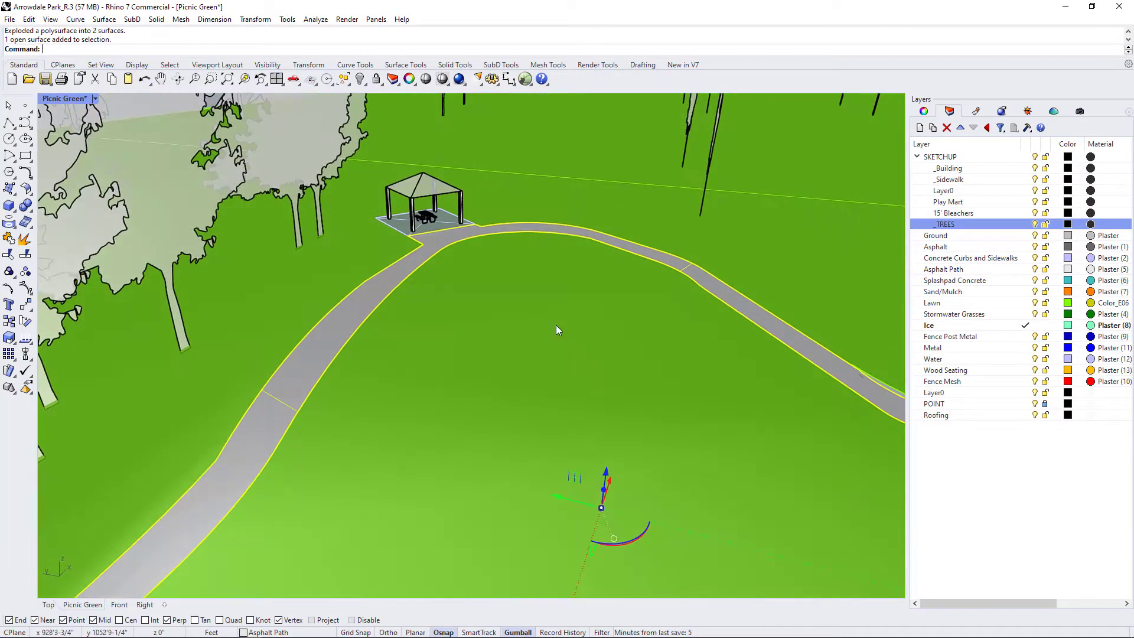
pyautogui.moveTo(550, 429); pyautogui.dragTo(578, 341, button='right')
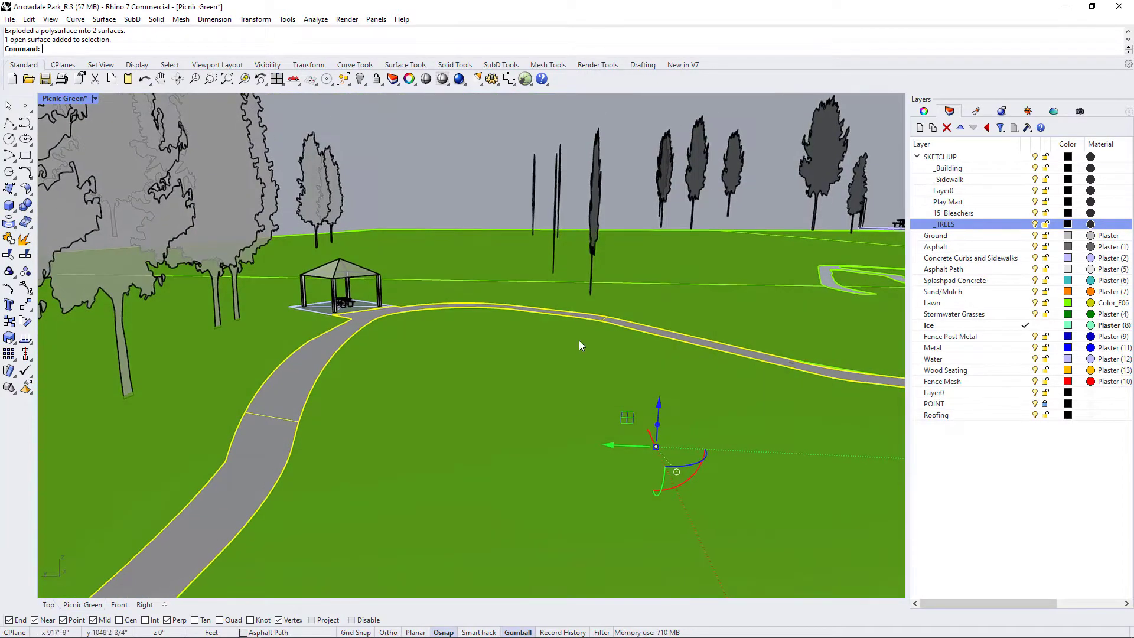
pyautogui.click(305, 359)
pyautogui.moveTo(317, 383); pyautogui.dragTo(294, 349, button='right')
pyautogui.scroll(2, 294, 349)
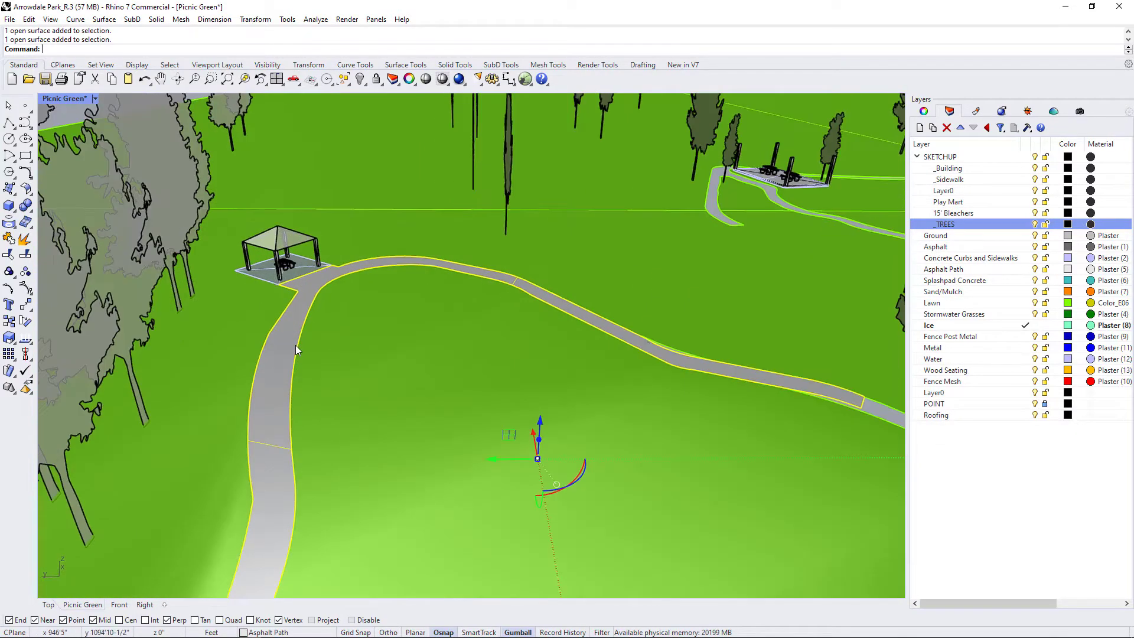
pyautogui.write('upBorder')
pyautogui.press('Return')
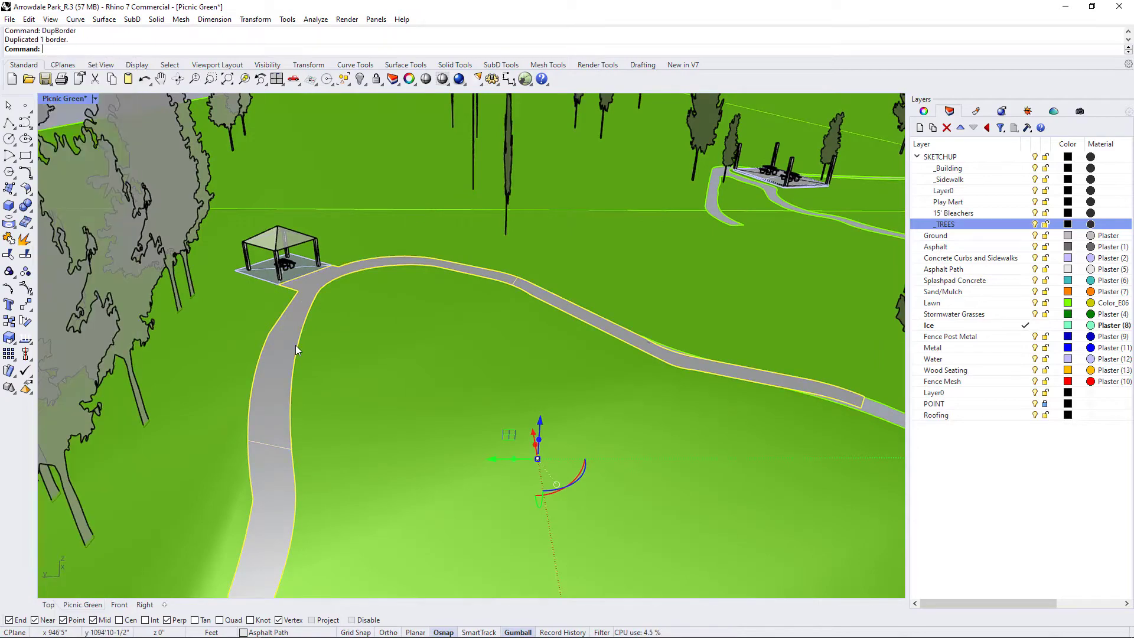
# - Explode the duplicated path border and join its segments into side curves, leaving out the two short end segments across the path
pyautogui.moveTo(363, 352); pyautogui.dragTo(471, 385, button='right')
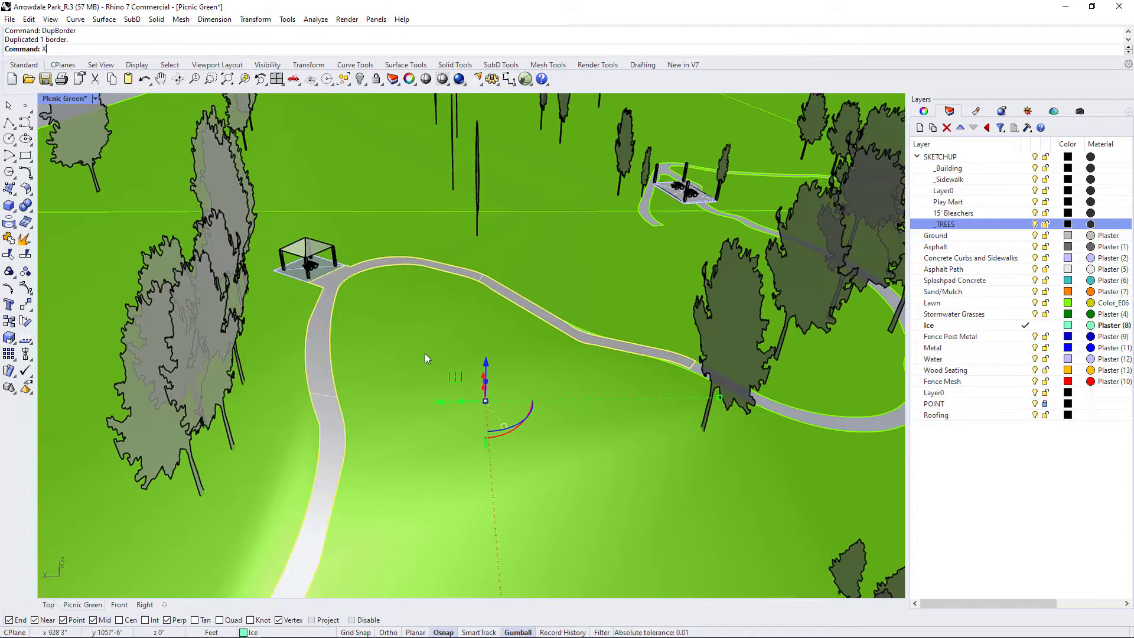
pyautogui.write('X')
pyautogui.press('Return')
pyautogui.keyDown('ctrl'); pyautogui.click(694, 371); pyautogui.keyUp('ctrl')
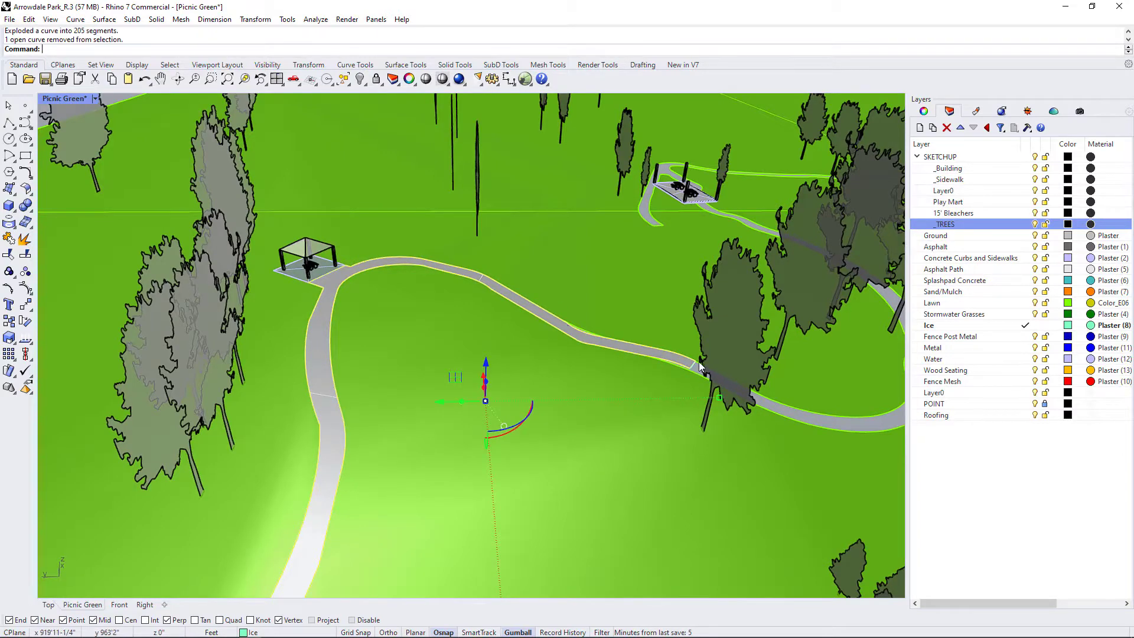
pyautogui.moveTo(700, 366); pyautogui.dragTo(567, 464, button='right')
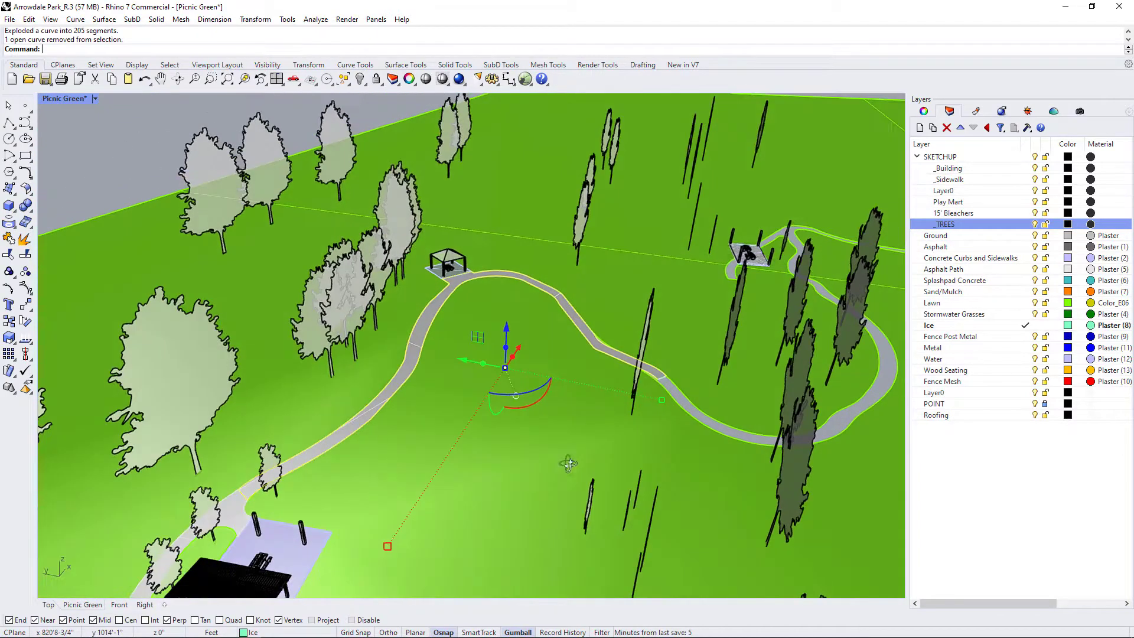
pyautogui.keyDown('ctrl'); pyautogui.click(242, 498); pyautogui.keyUp('ctrl')
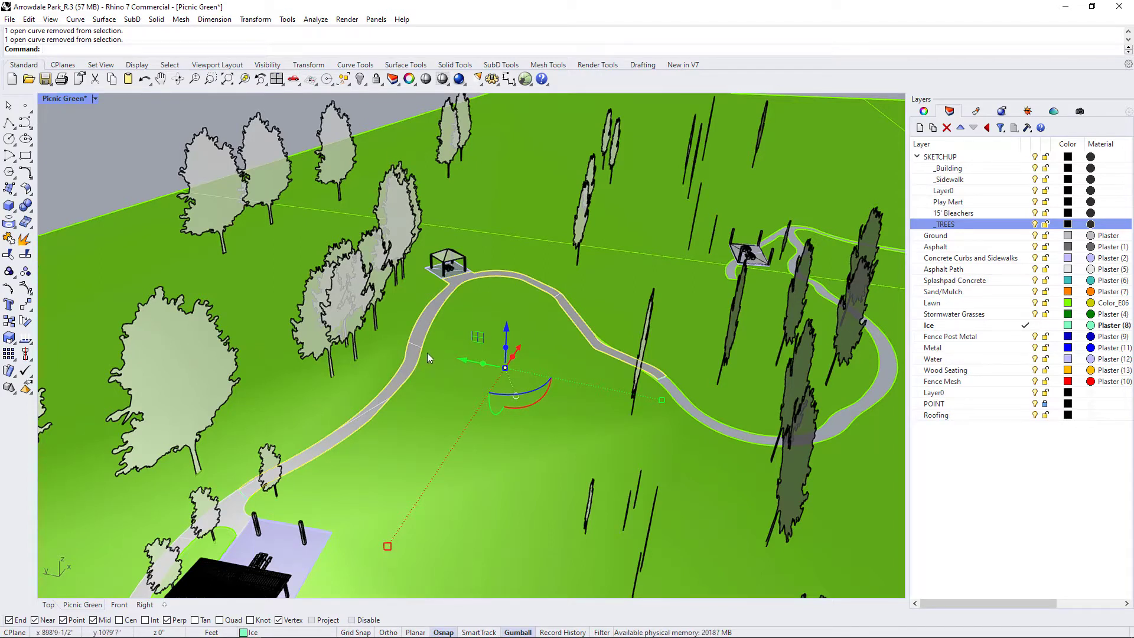
pyautogui.hotkey('ctrl', 'j')
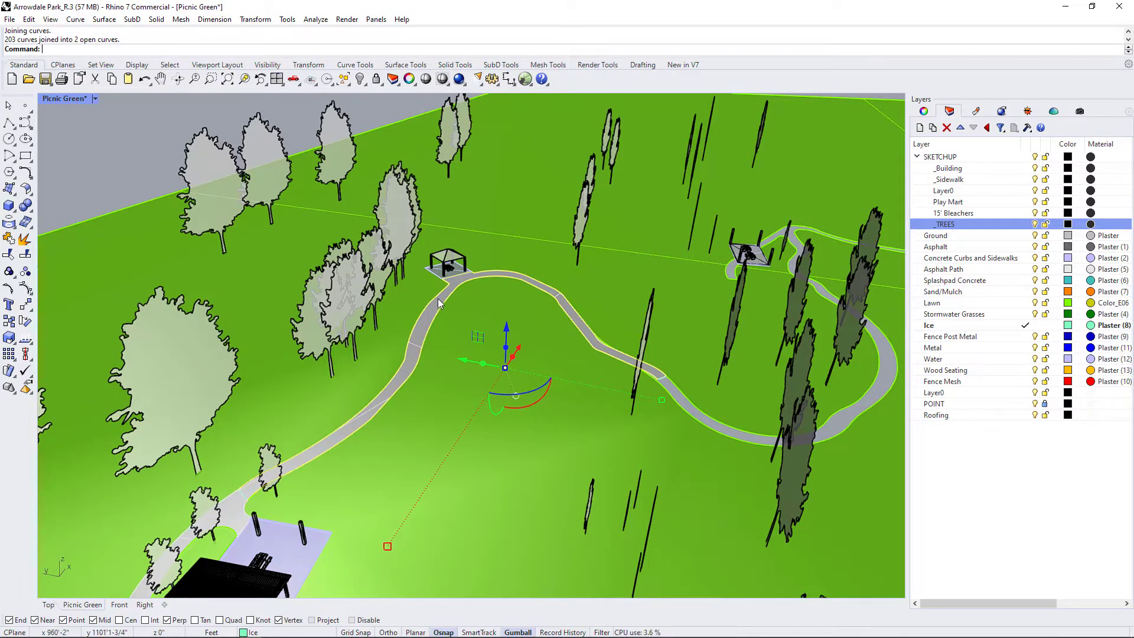
# - Offset only the path edge curve facing the open green by 3' toward the lawn
pyautogui.keyDown('ctrl'); pyautogui.click(435, 295); pyautogui.keyUp('ctrl')
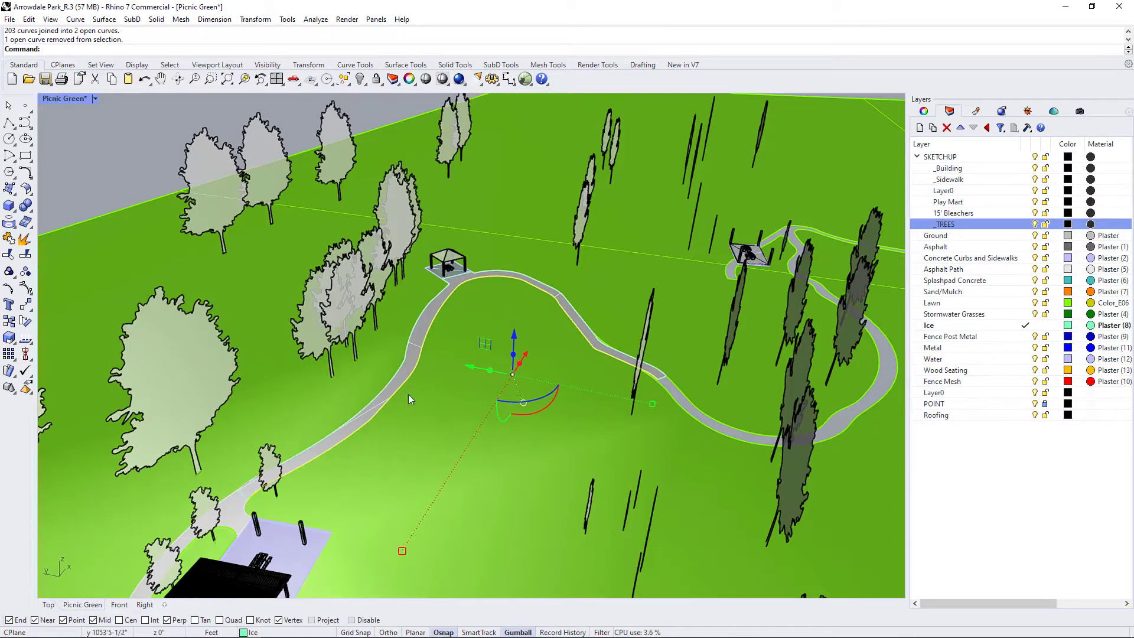
pyautogui.moveTo(450, 294); pyautogui.dragTo(476, 339, button='right')
pyautogui.scroll(5, 423, 387)
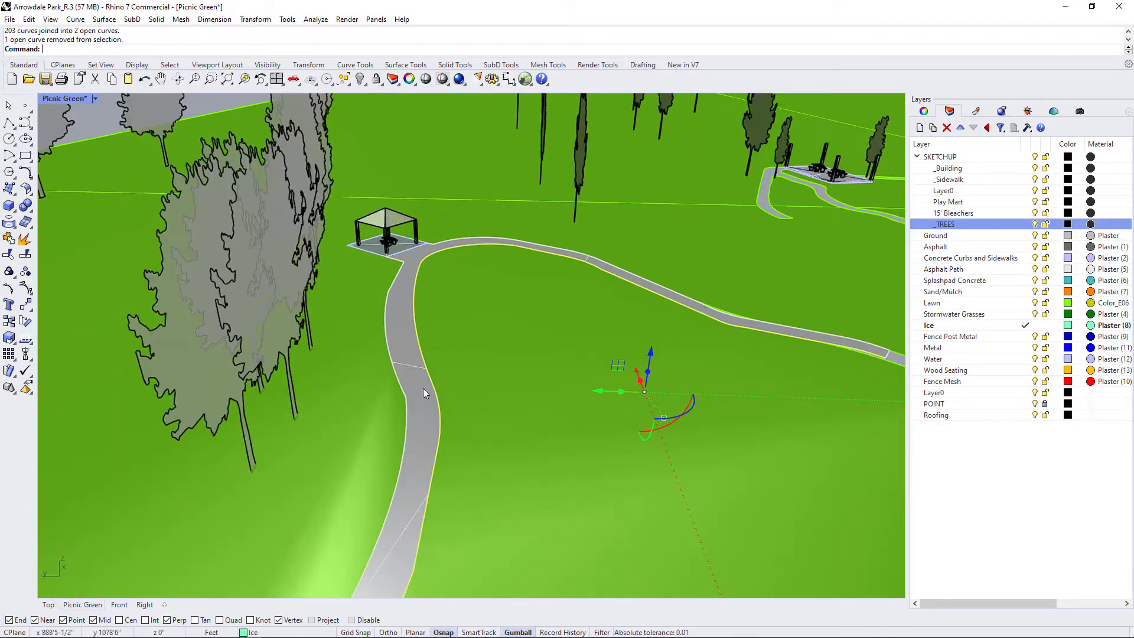
pyautogui.scroll(-4, 409, 309)
pyautogui.moveTo(452, 420); pyautogui.dragTo(477, 413, button='right')
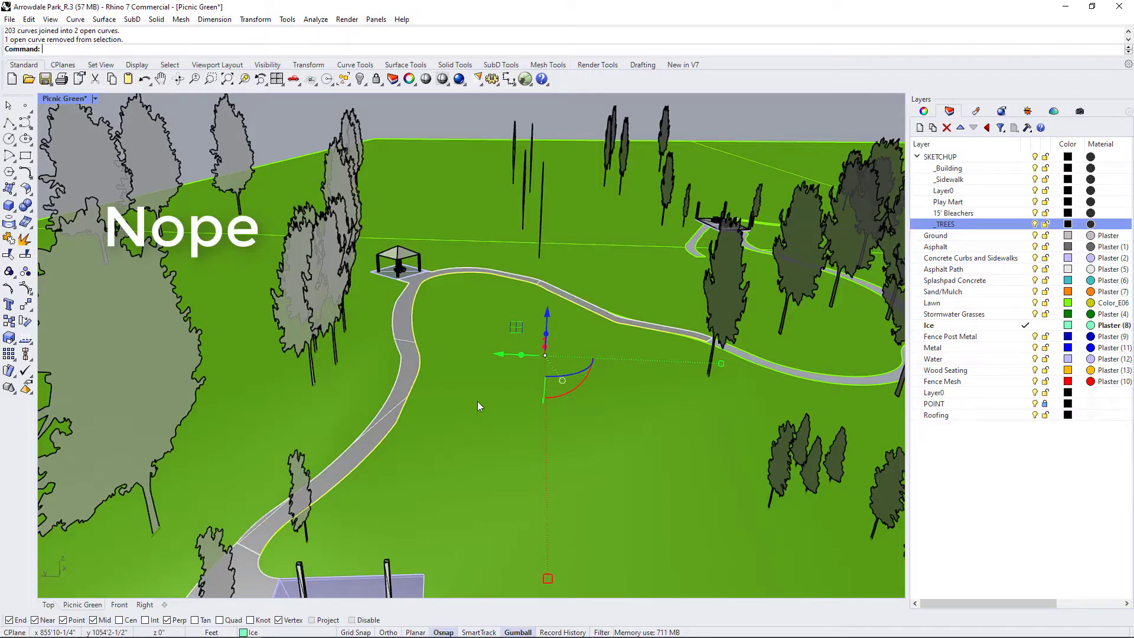
pyautogui.moveTo(477, 402); pyautogui.dragTo(482, 360, button='right')
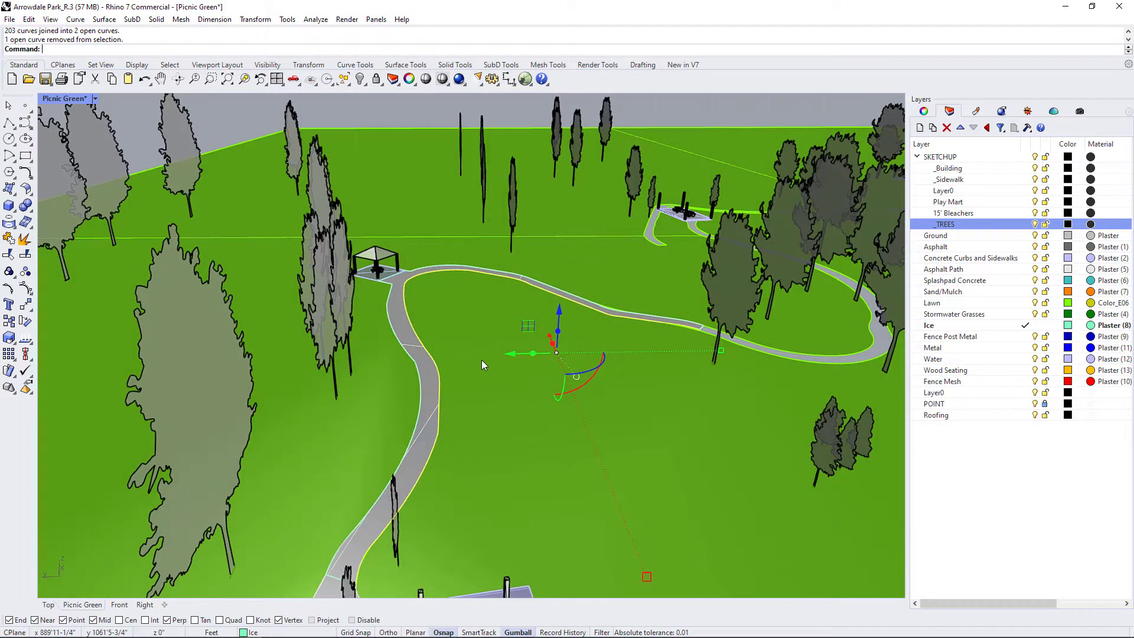
pyautogui.press('Return')
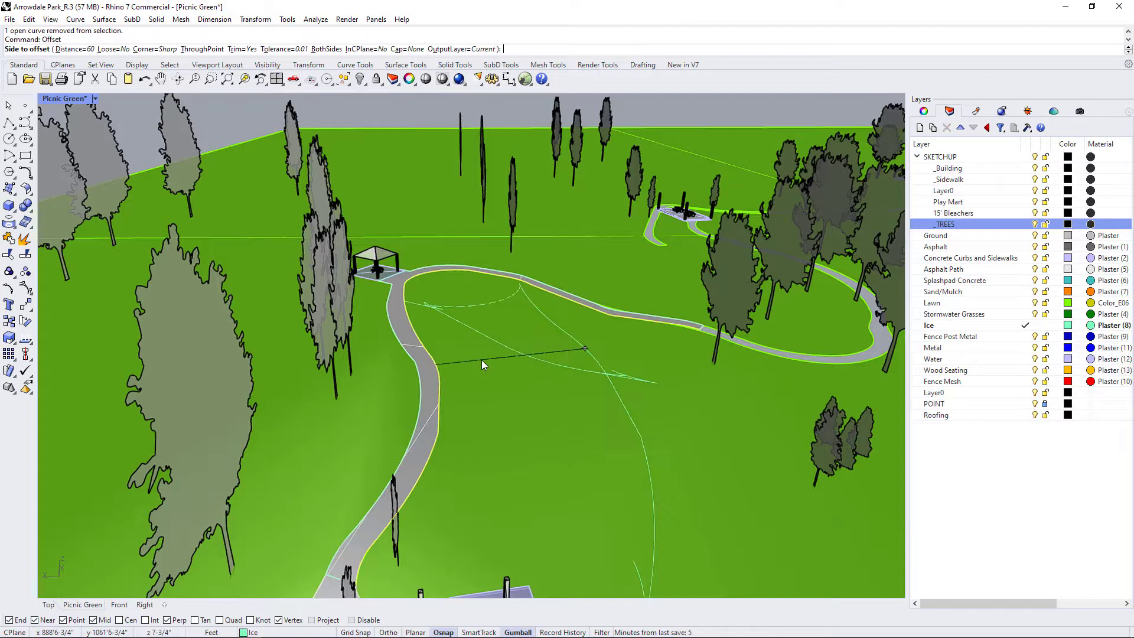
pyautogui.click(86, 49)
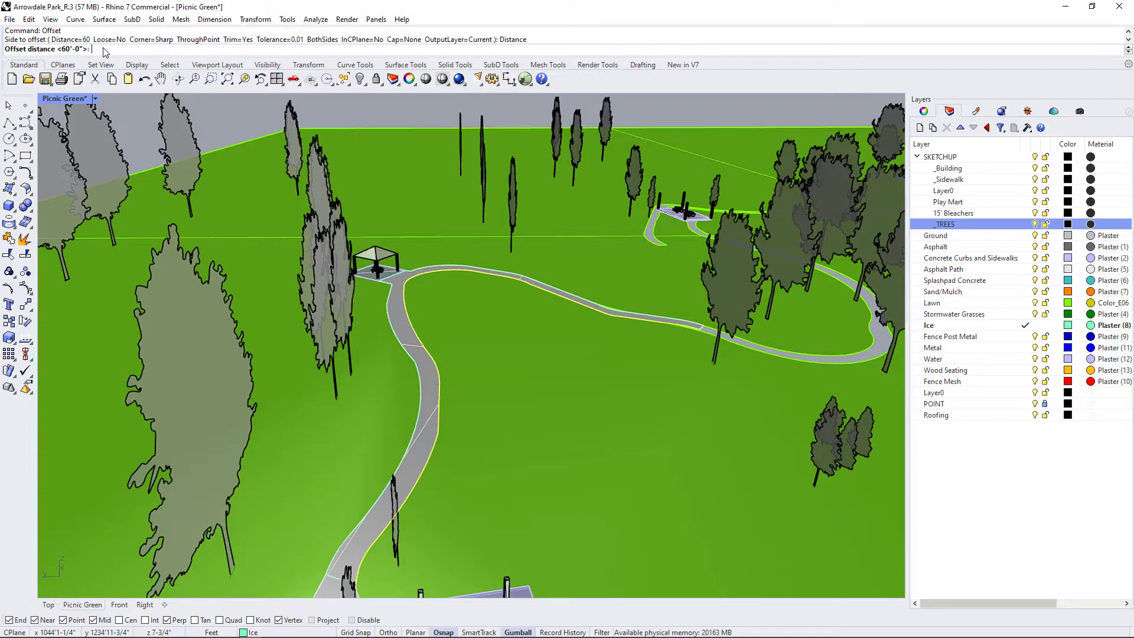
pyautogui.write("3'")
pyautogui.press('Return')
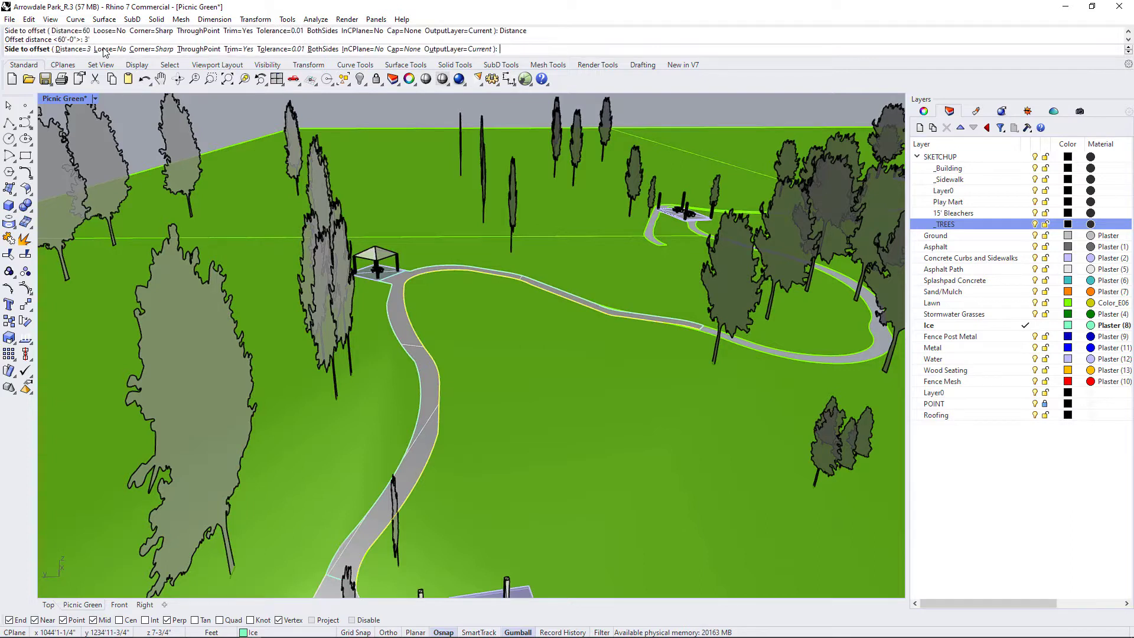
pyautogui.click(570, 406)
pyautogui.moveTo(538, 414); pyautogui.dragTo(672, 406, button='right')
pyautogui.scroll(4, 243, 541)
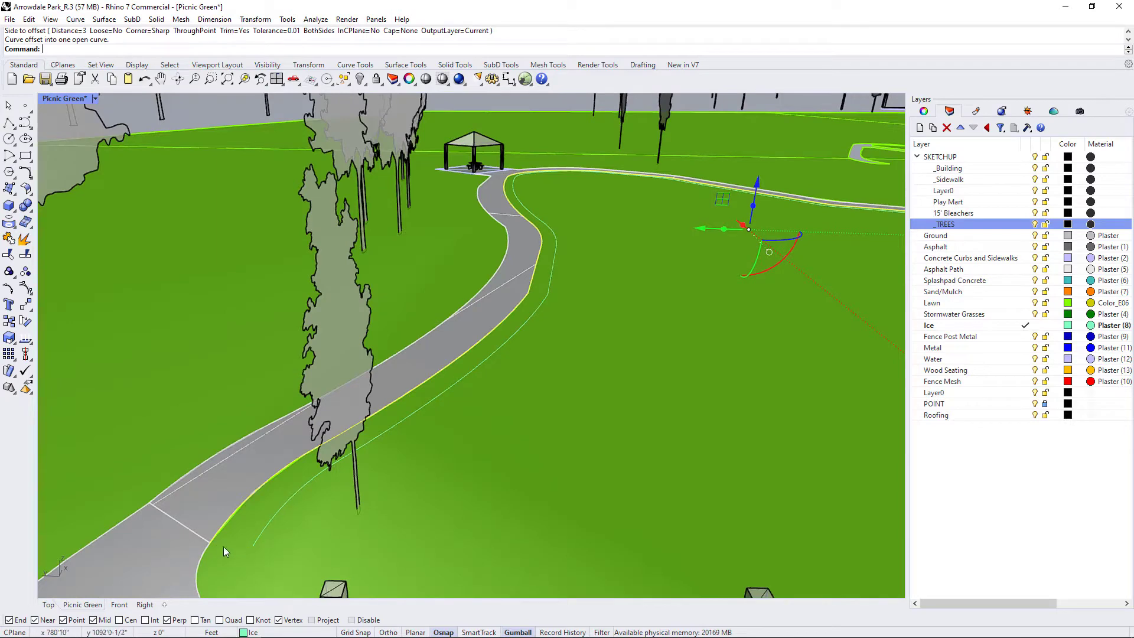
pyautogui.scroll(-6, 240, 548)
pyautogui.scroll(7, 581, 368)
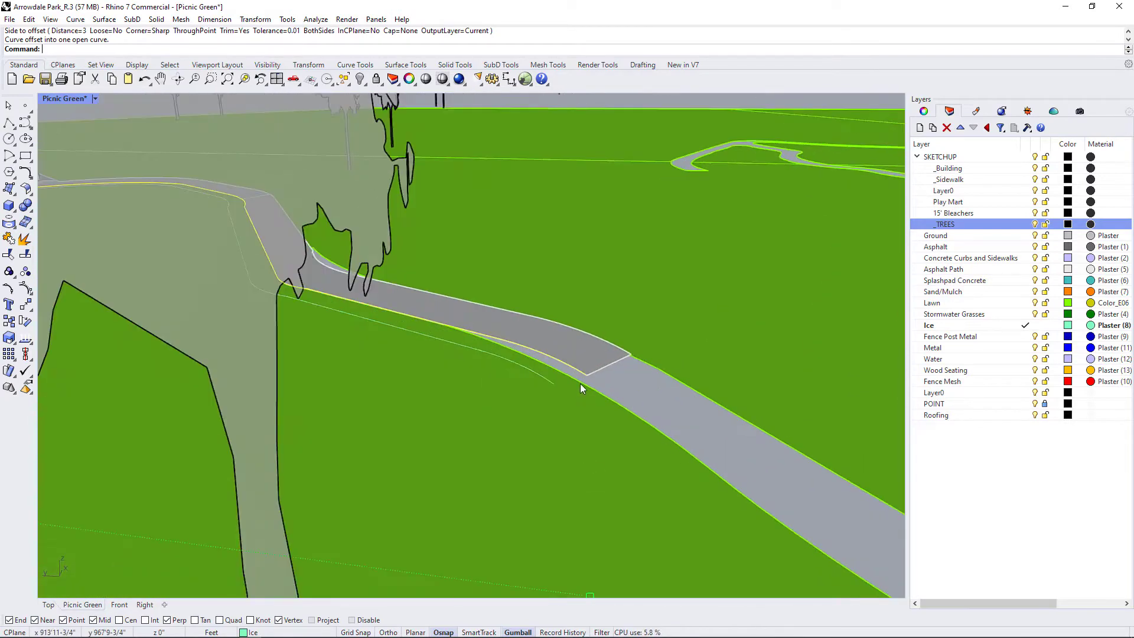
# - Draw a line joining the far ends of the path edge curve and its 3' offset, on the side beyond the gazebo
pyautogui.write('line')
pyautogui.press('Return')
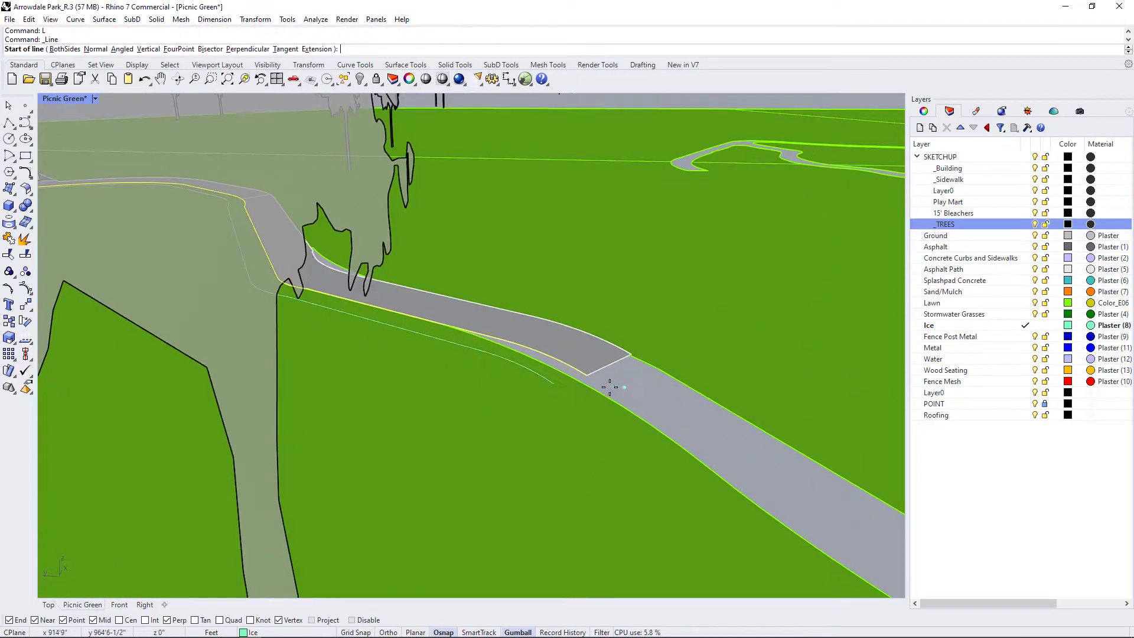
pyautogui.click(587, 375)
pyautogui.click(554, 388)
# - Draw a line closing the gap between the path edge curve and its offset at the end near the picnic shelter
pyautogui.scroll(-9, 683, 348)
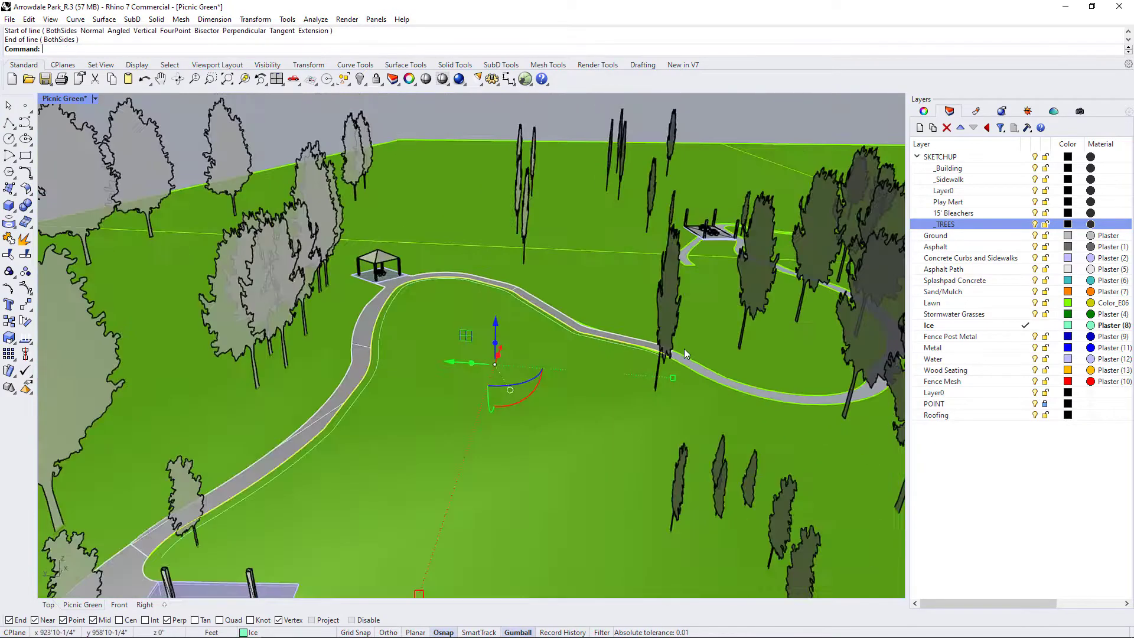
pyautogui.scroll(8, 318, 500)
pyautogui.scroll(-5, 330, 511)
pyautogui.scroll(2, 333, 435)
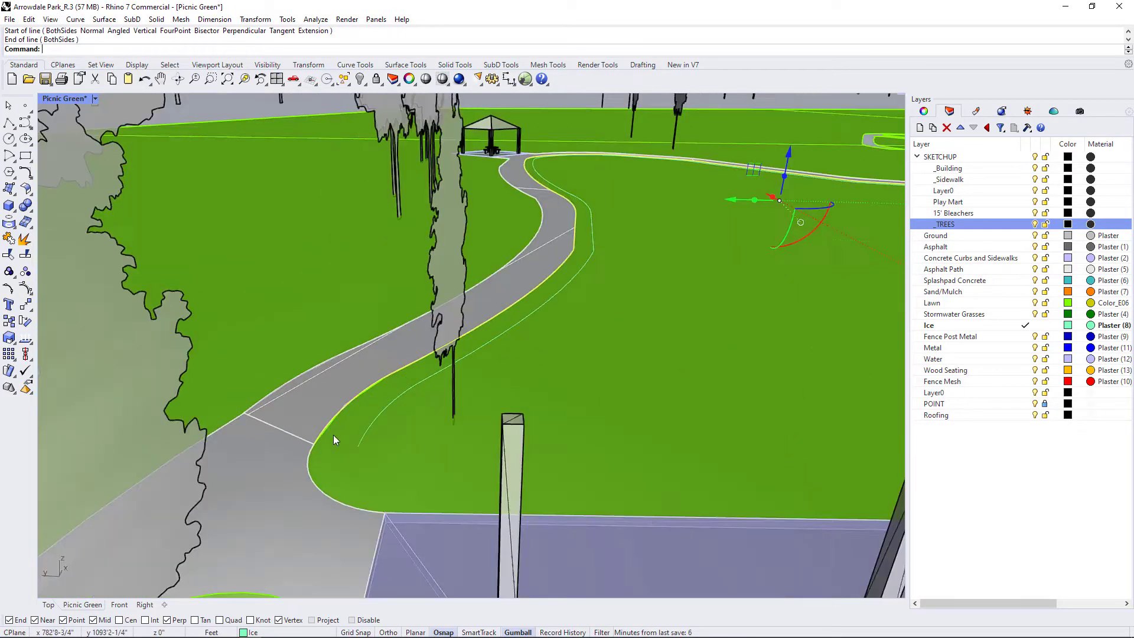
pyautogui.press('Return')
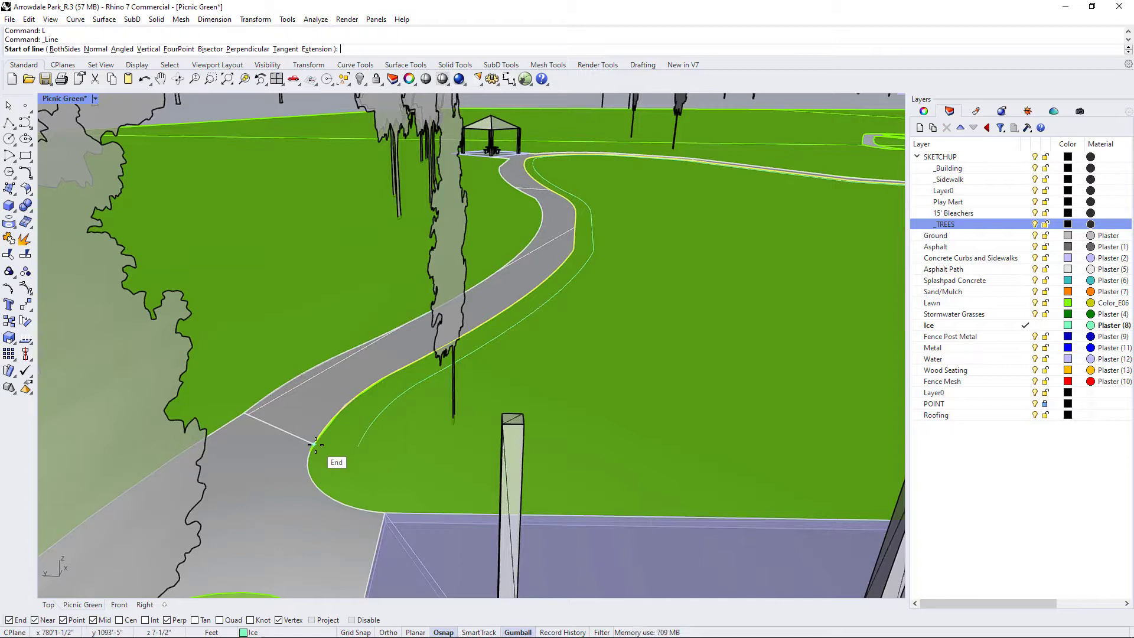
pyautogui.click(316, 444)
pyautogui.press('Escape')
pyautogui.press('Return')
pyautogui.click(358, 445)
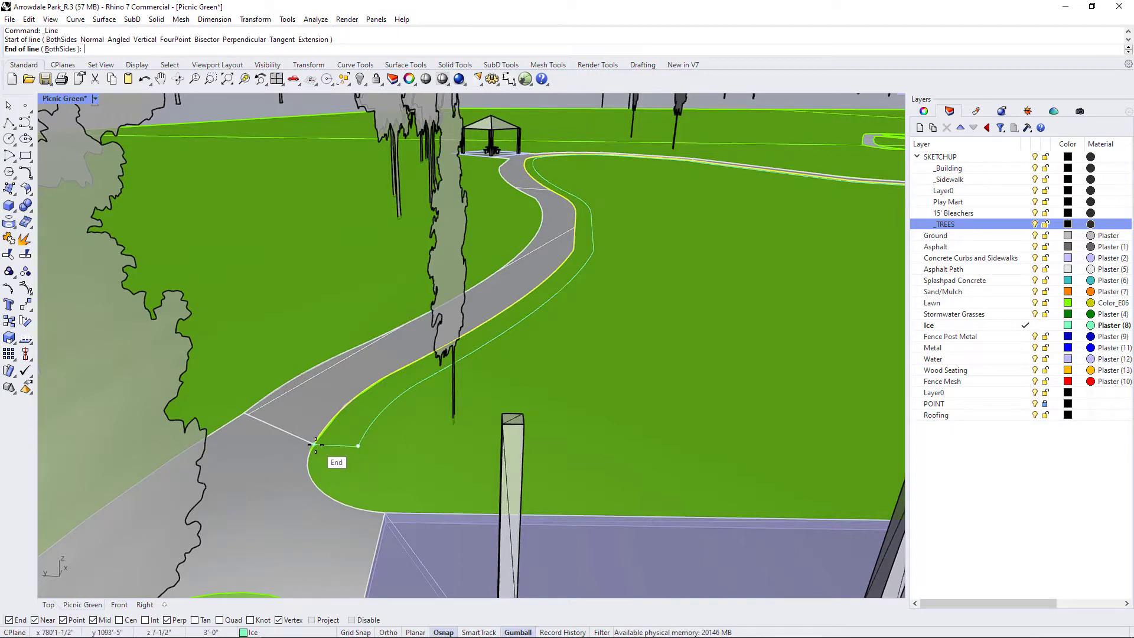
pyautogui.click(317, 445)
# - Join the path edge curve, its offset and the two connecting end lines into one outline
pyautogui.keyDown('shift'); pyautogui.click(339, 445); pyautogui.keyUp('shift')
pyautogui.keyDown('shift'); pyautogui.click(391, 403); pyautogui.keyUp('shift')
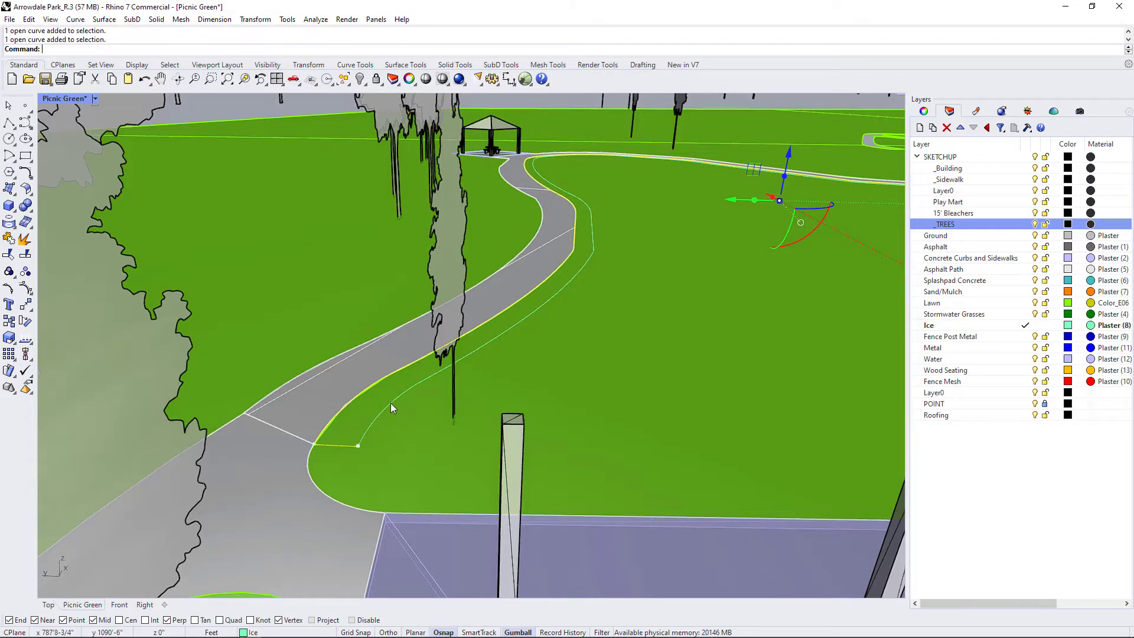
pyautogui.scroll(-8, 289, 460)
pyautogui.scroll(8, 610, 363)
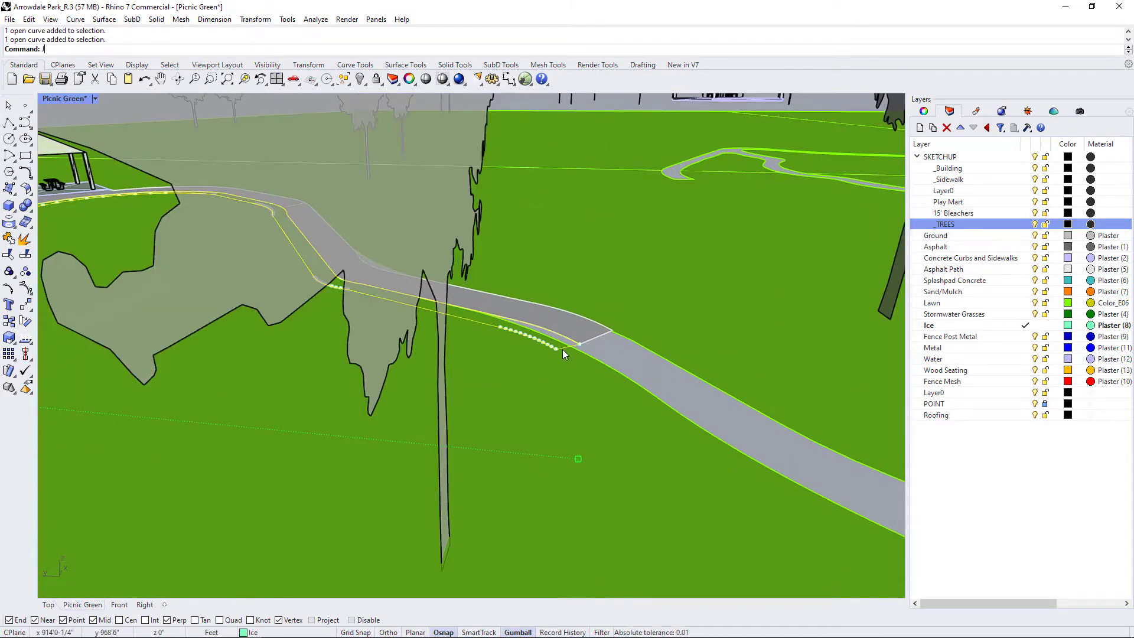
pyautogui.hotkey('ctrl', 'j')
pyautogui.scroll(-10, 686, 337)
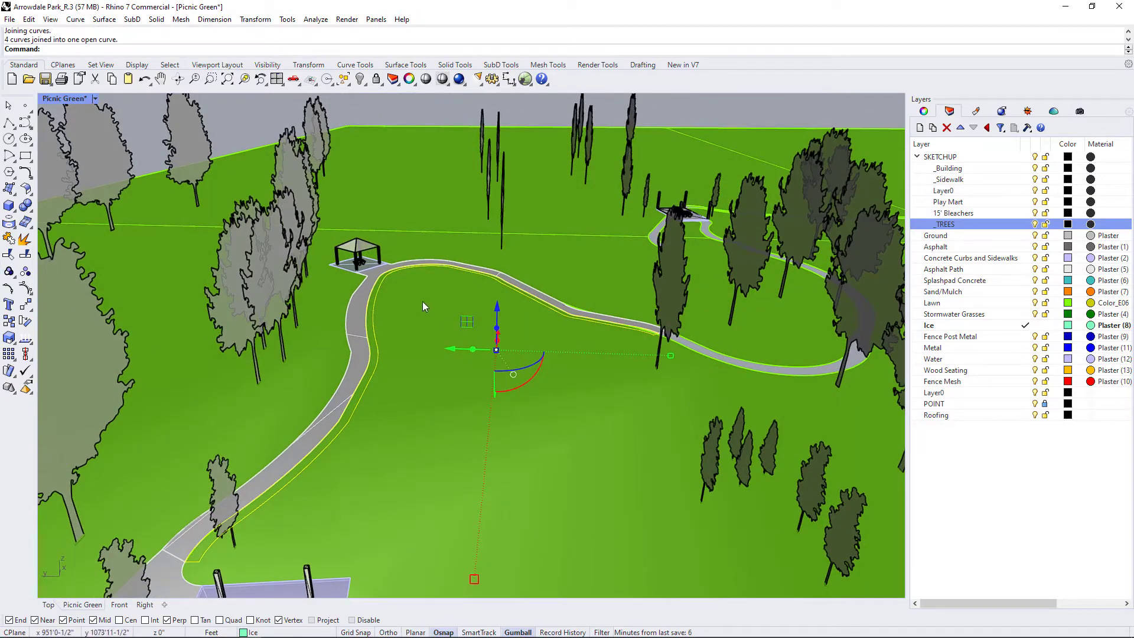
# - Project the joined strip outline onto the lawn surface with DeleteInput set to Yes
pyautogui.moveTo(423, 307)
pyautogui.mouseDown(button='right')
pyautogui.moveTo(420, 259)
pyautogui.moveTo(417, 325)
pyautogui.moveTo(400, 329)
pyautogui.moveTo(408, 307)
pyautogui.mouseUp(button='right')
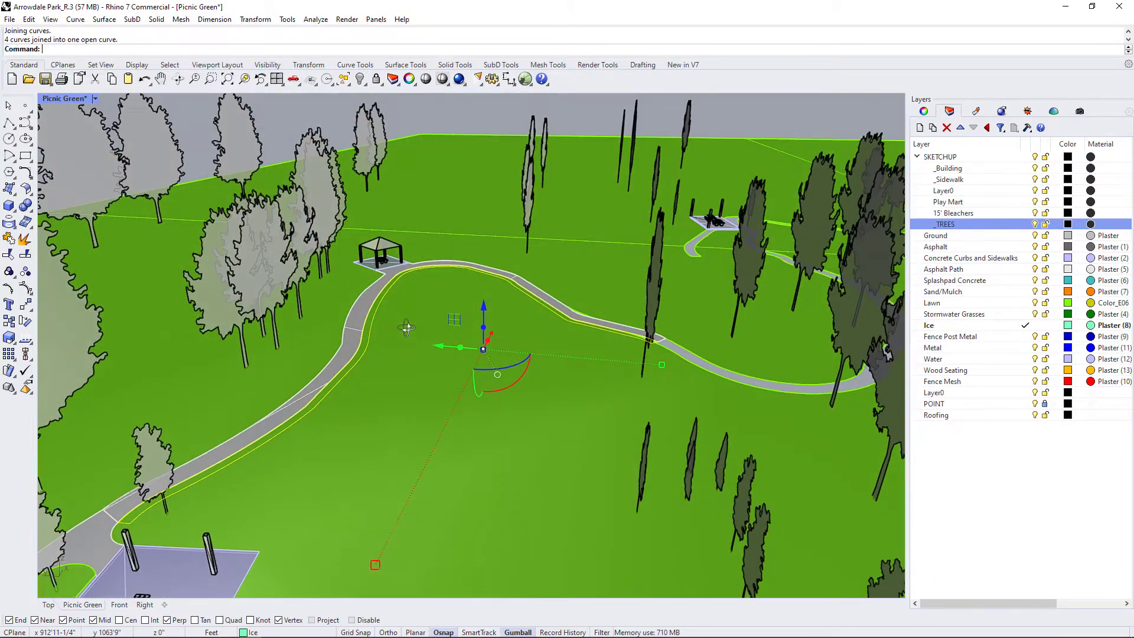
pyautogui.click(9, 222)
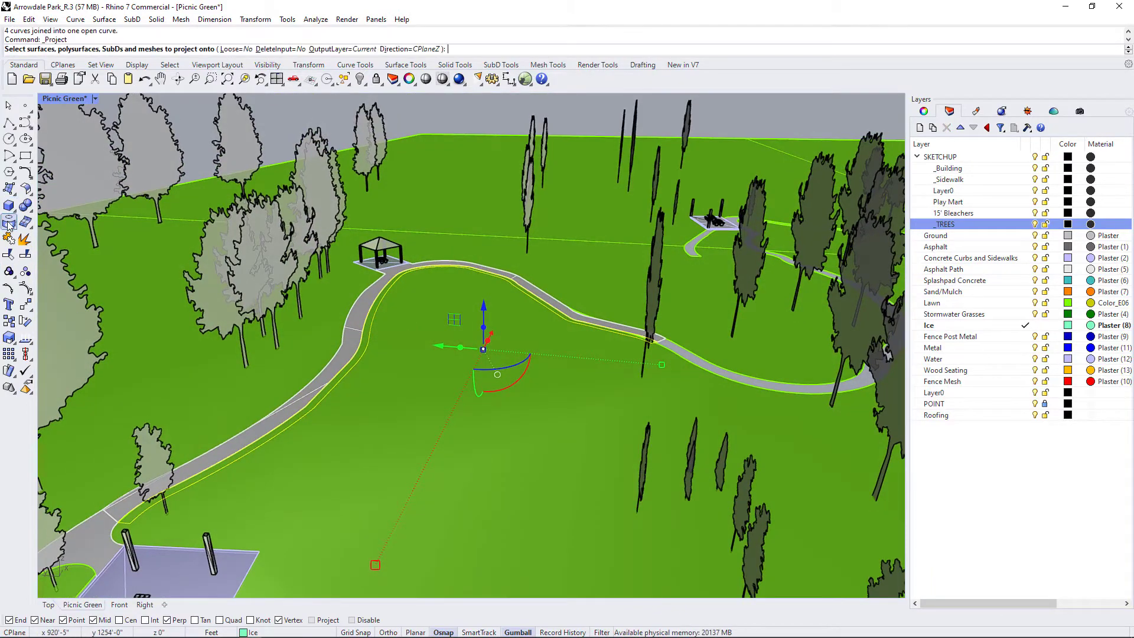
pyautogui.click(392, 330)
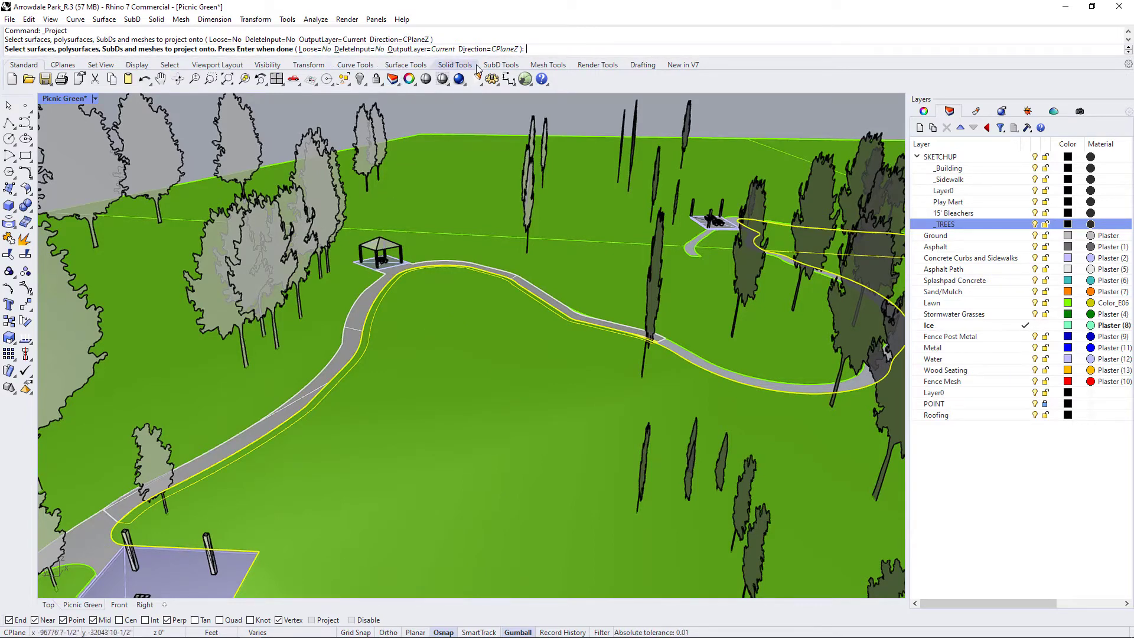
pyautogui.click(363, 50)
pyautogui.press('Return')
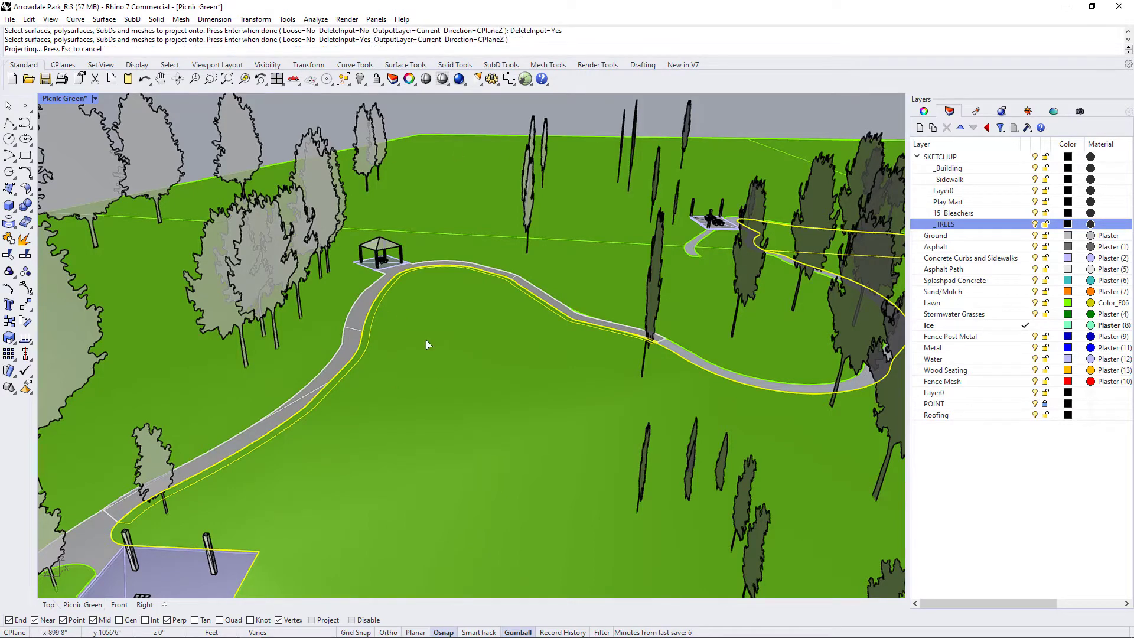
# - Split the lawn surface using the projected strip outline beside the path as the cutting object
pyautogui.moveTo(595, 342); pyautogui.dragTo(604, 393, button='right')
pyautogui.scroll(7, 603, 401)
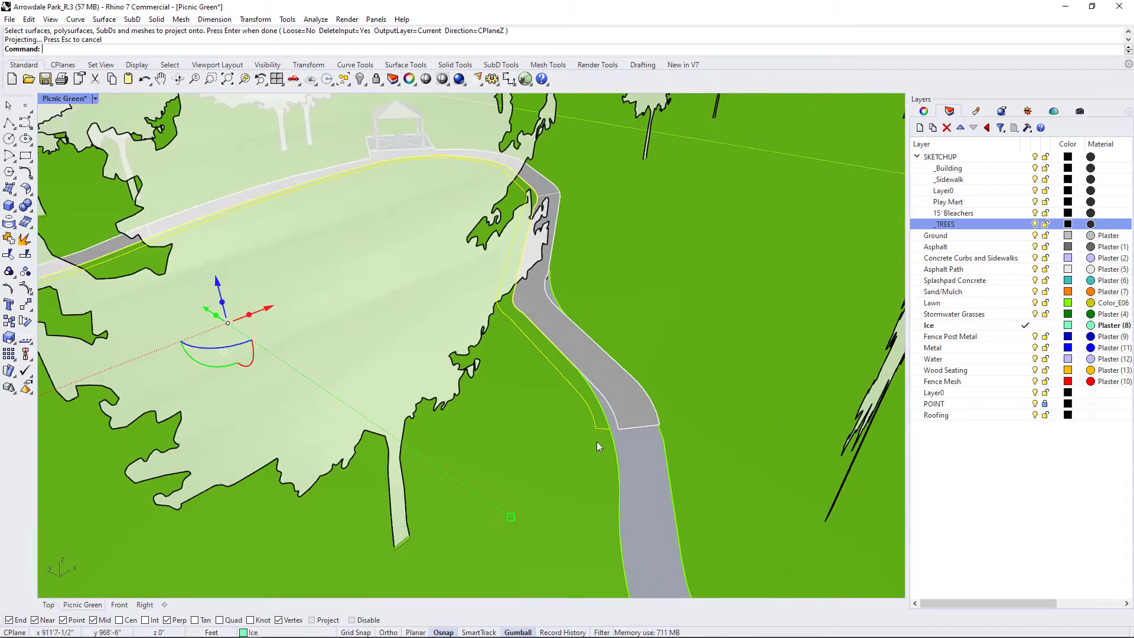
pyautogui.scroll(5, 598, 446)
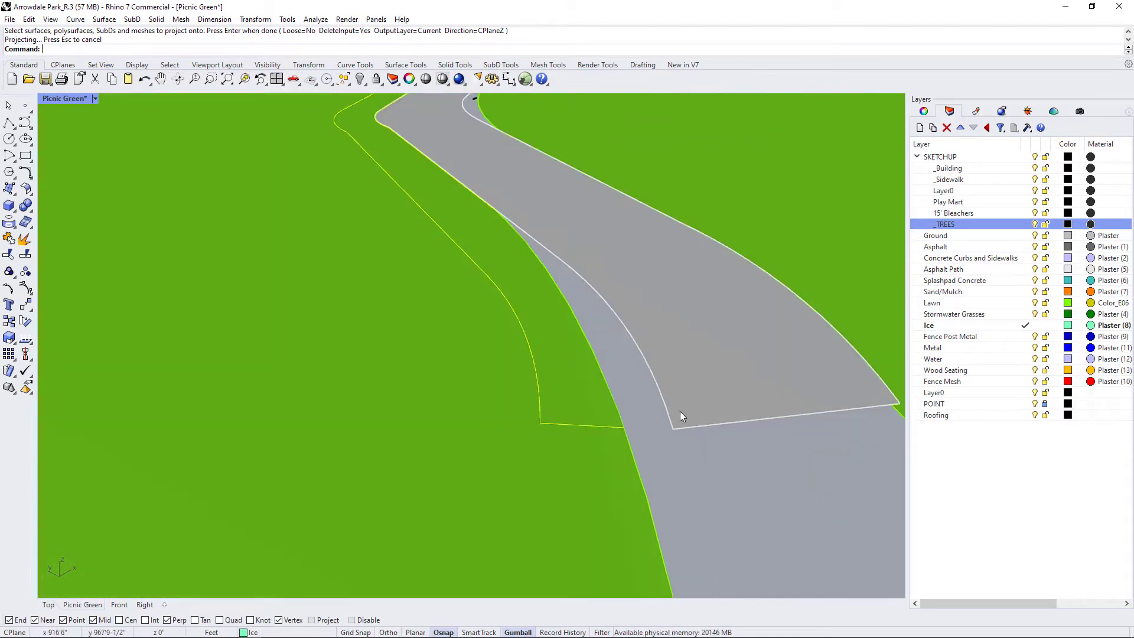
pyautogui.scroll(-14, 683, 415)
pyautogui.moveTo(443, 452); pyautogui.dragTo(466, 437, button='right')
pyautogui.scroll(-5, 477, 431)
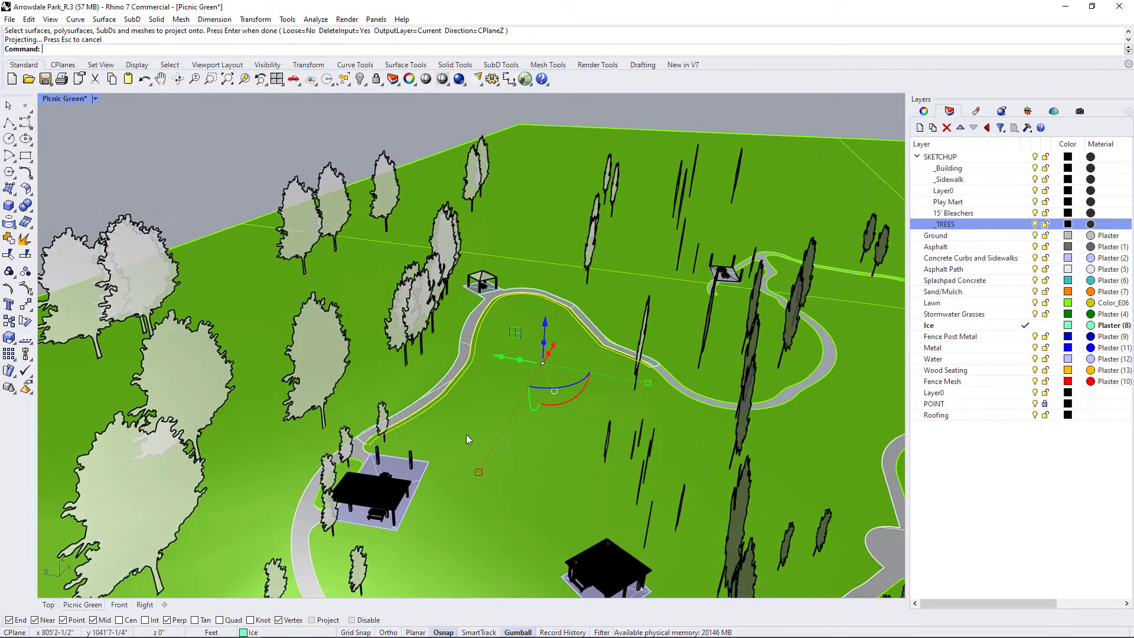
pyautogui.scroll(3, 466, 434)
pyautogui.click(469, 406)
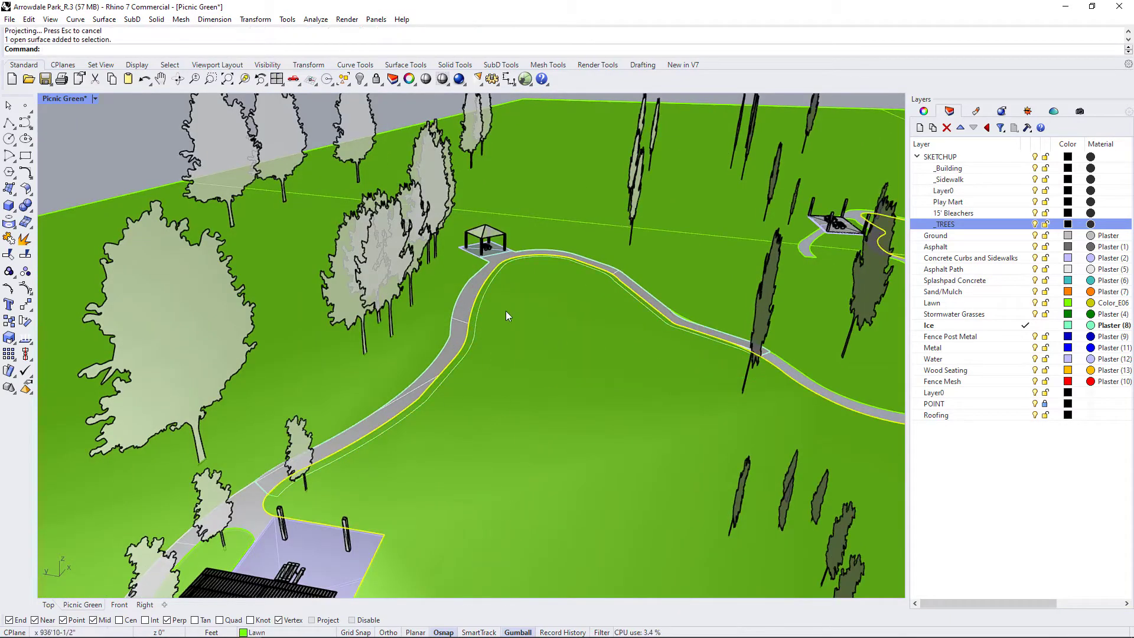
pyautogui.write('plit')
pyautogui.press('Return')
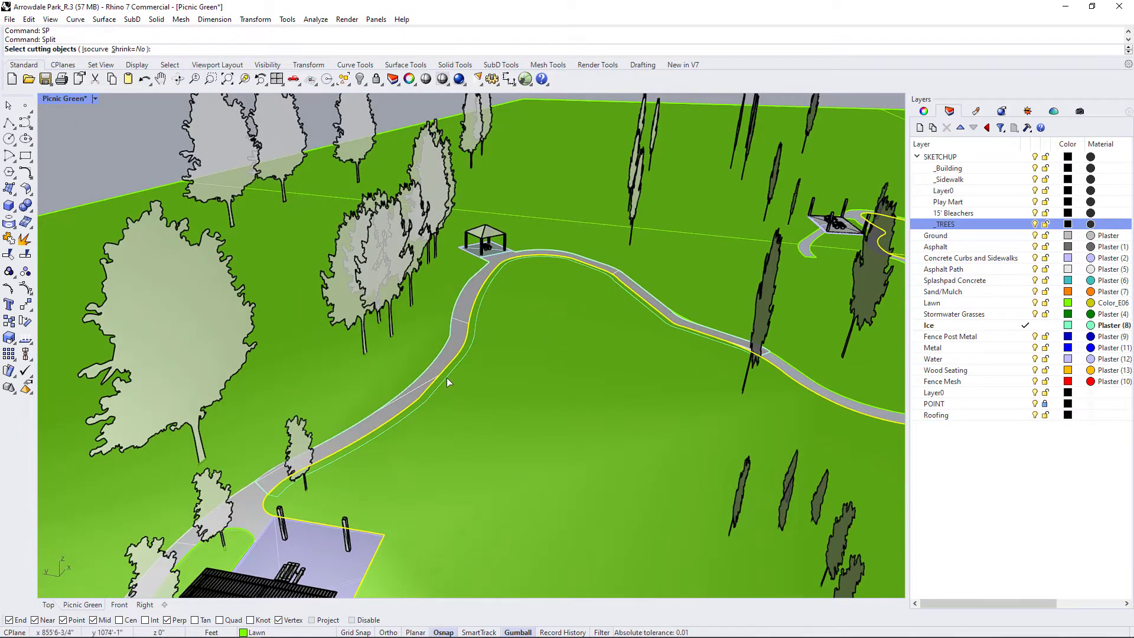
pyautogui.click(447, 379)
pyautogui.press('Return')
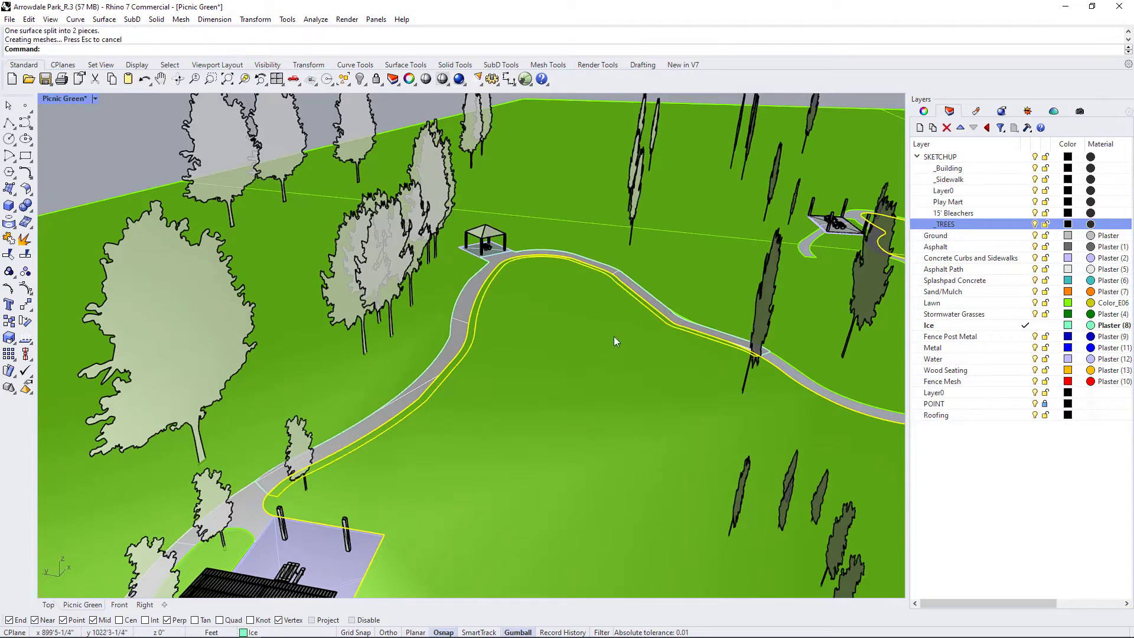
# - Examine the split lawn and the narrow strip along the path from the picnic shelter to the gazebo
pyautogui.moveTo(615, 336); pyautogui.dragTo(531, 369, button='right')
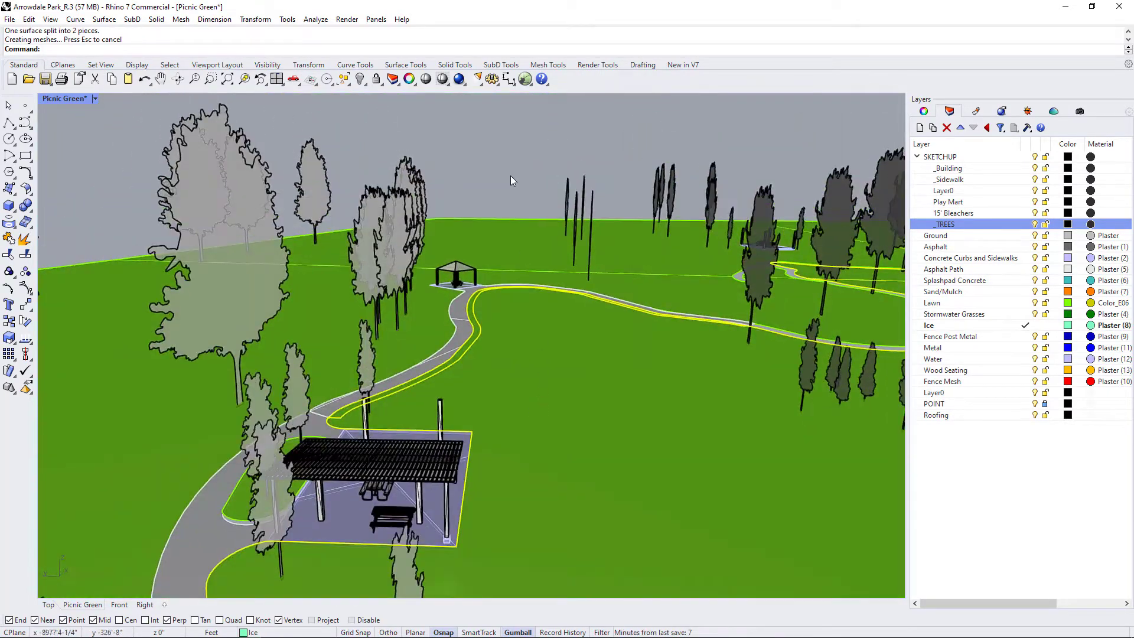
pyautogui.click(510, 175)
pyautogui.moveTo(454, 303); pyautogui.dragTo(411, 453, button='right')
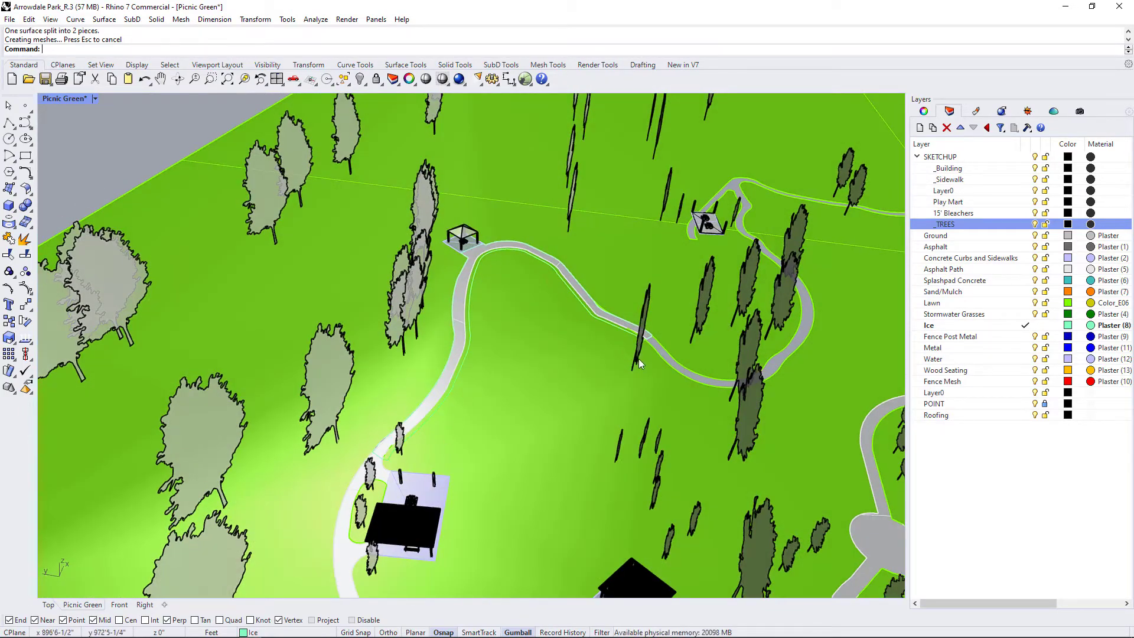
pyautogui.moveTo(665, 391)
pyautogui.mouseDown(button='right')
pyautogui.moveTo(616, 379)
pyautogui.moveTo(661, 378)
pyautogui.moveTo(680, 392)
pyautogui.mouseUp(button='right')
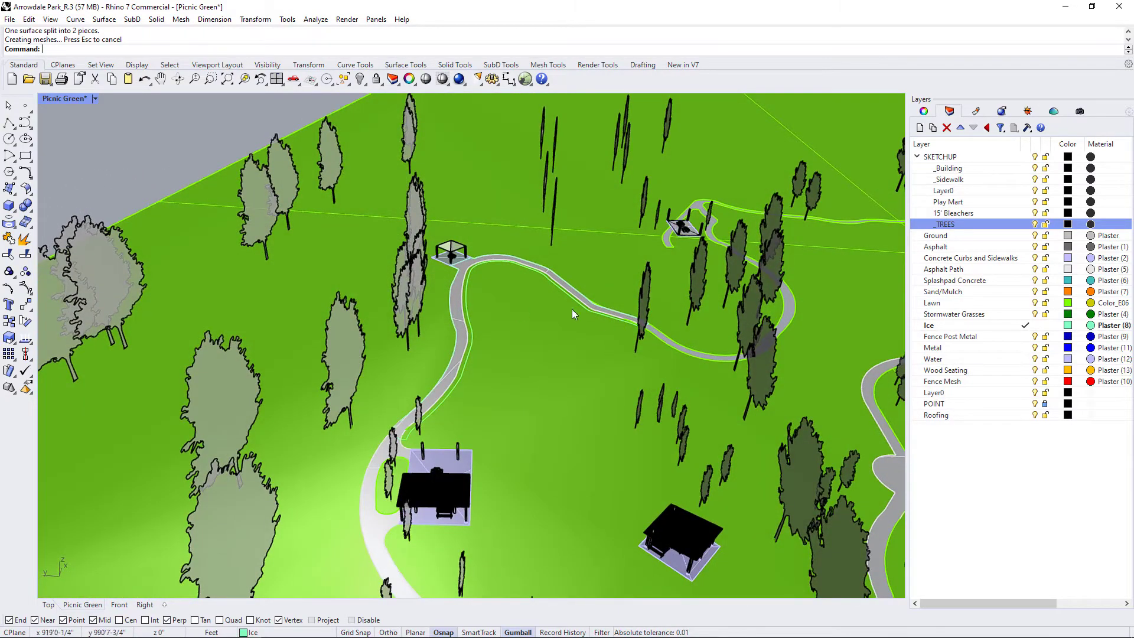
pyautogui.scroll(5, 567, 337)
pyautogui.scroll(-4, 565, 340)
pyautogui.moveTo(559, 347); pyautogui.dragTo(532, 306, button='right')
pyautogui.scroll(6, 460, 338)
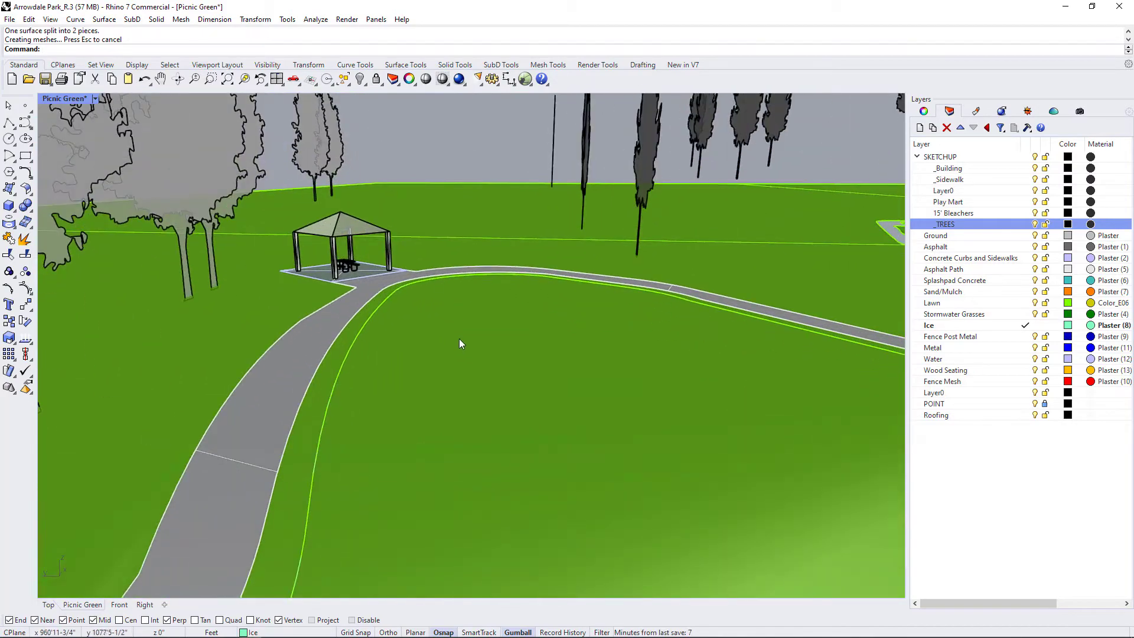
# - Collapse the SKETCHUP layer group and move the narrow lawn strip beside the path to the Ground layer
pyautogui.click(294, 460)
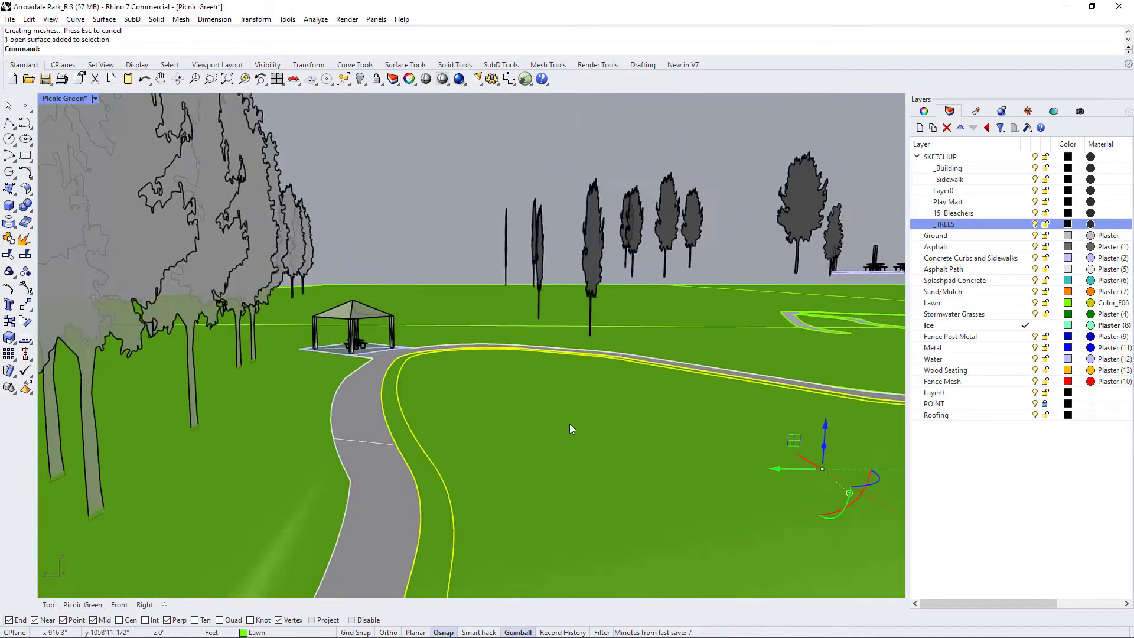
pyautogui.moveTo(569, 423); pyautogui.dragTo(596, 491, button='right')
pyautogui.scroll(-12, 484, 309)
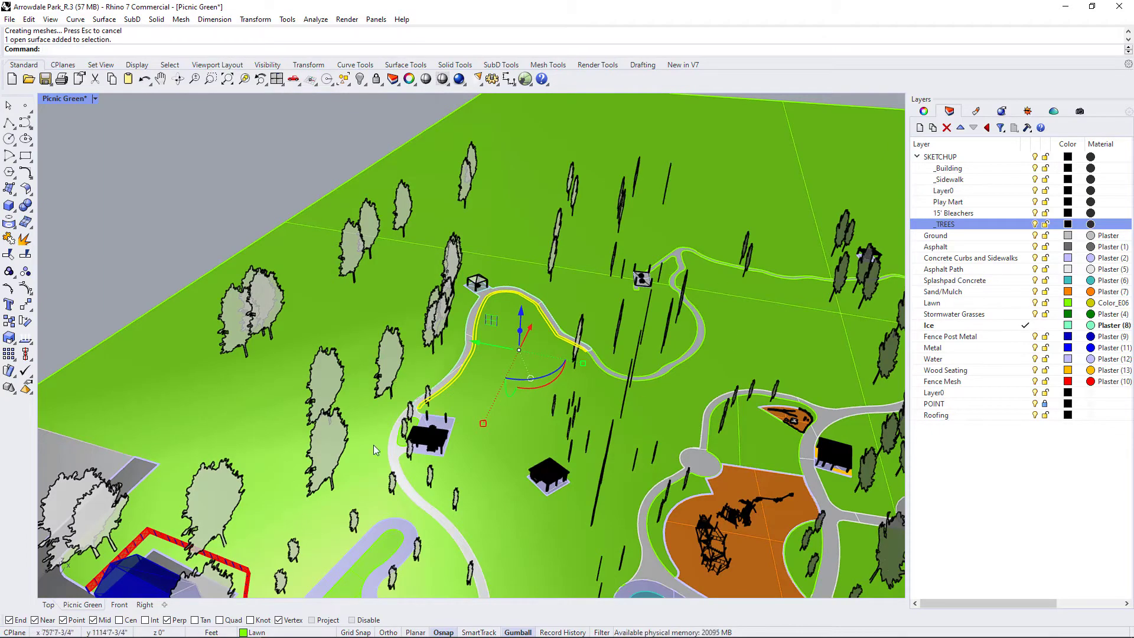
pyautogui.moveTo(398, 441); pyautogui.dragTo(533, 339, button='right')
pyautogui.write('ZSA')
pyautogui.press('Return')
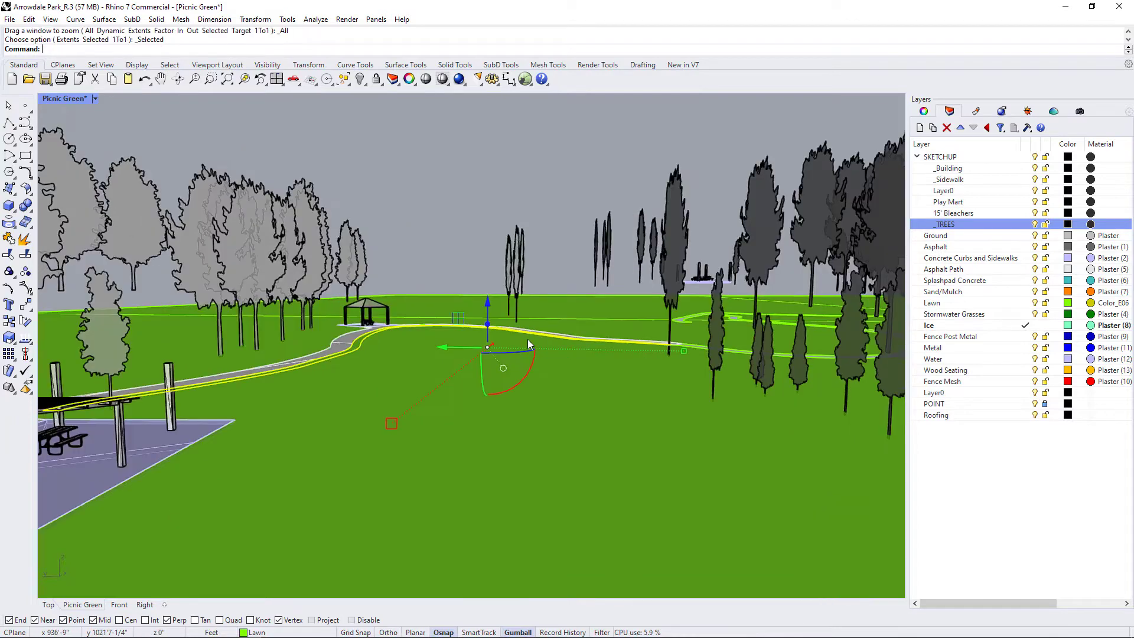
pyautogui.moveTo(380, 354); pyautogui.dragTo(448, 452, button='right')
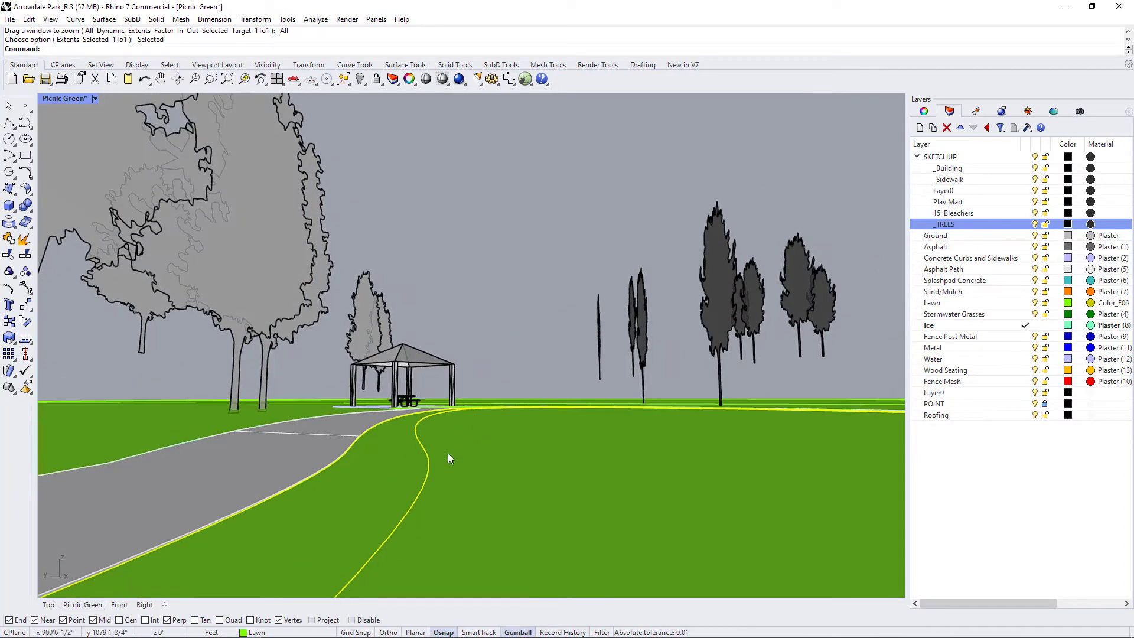
pyautogui.click(917, 158)
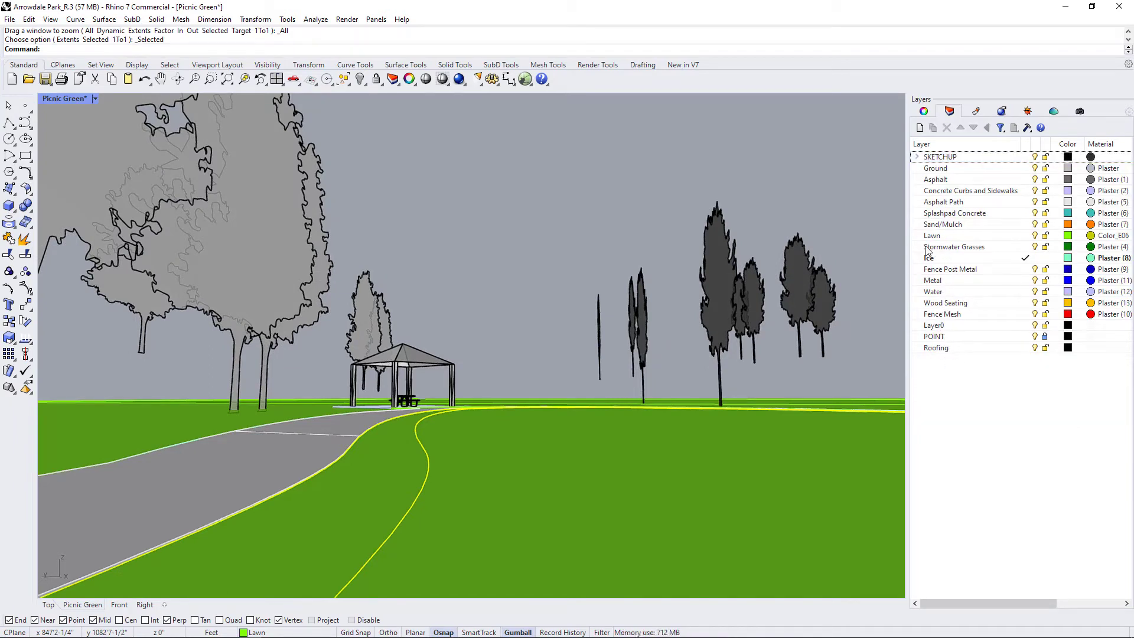
pyautogui.rightClick(941, 225)
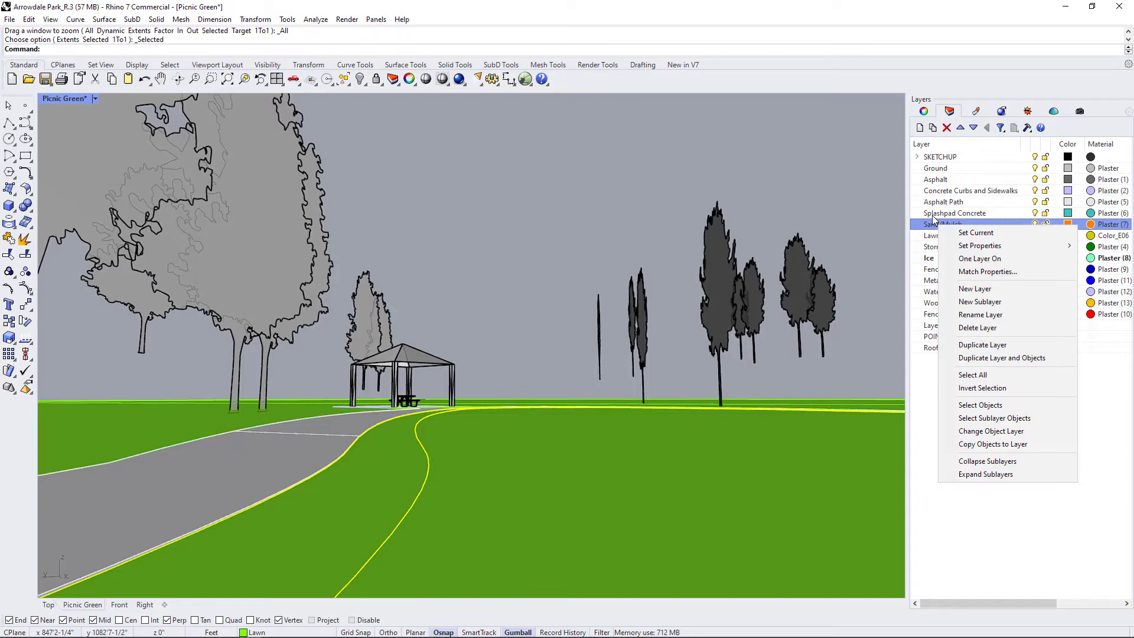
pyautogui.click(933, 202)
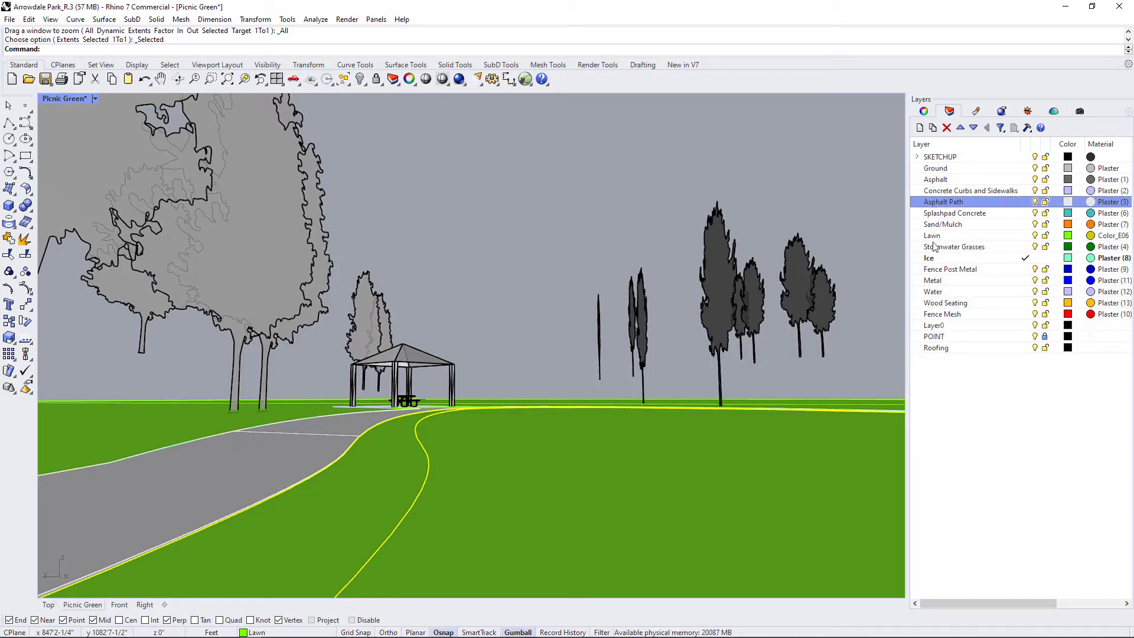
pyautogui.rightClick(939, 169)
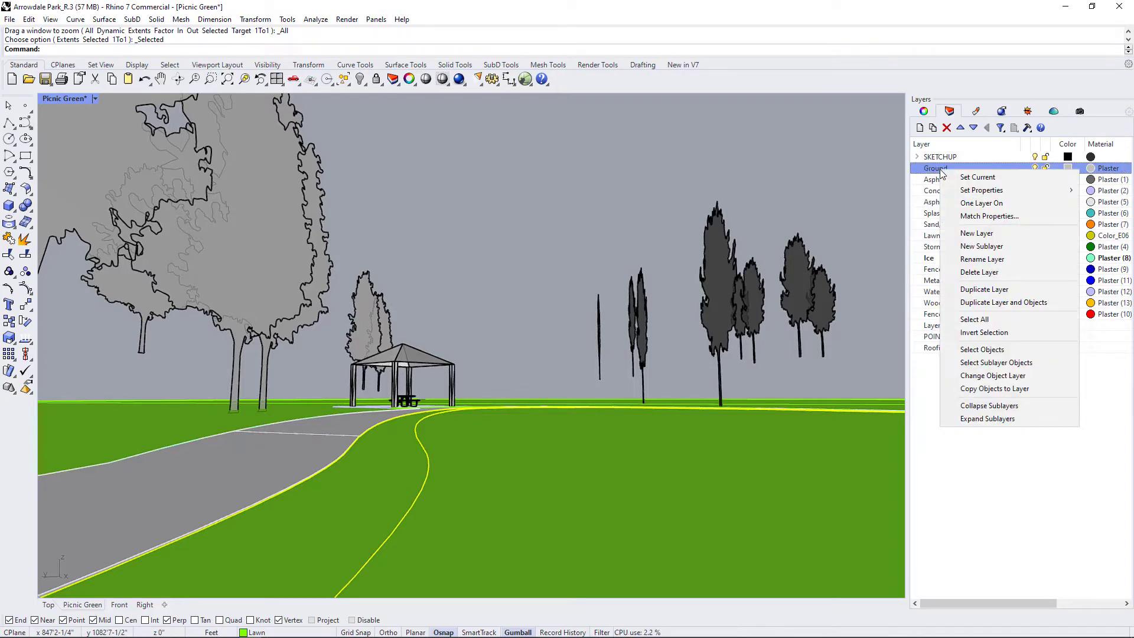
pyautogui.click(992, 375)
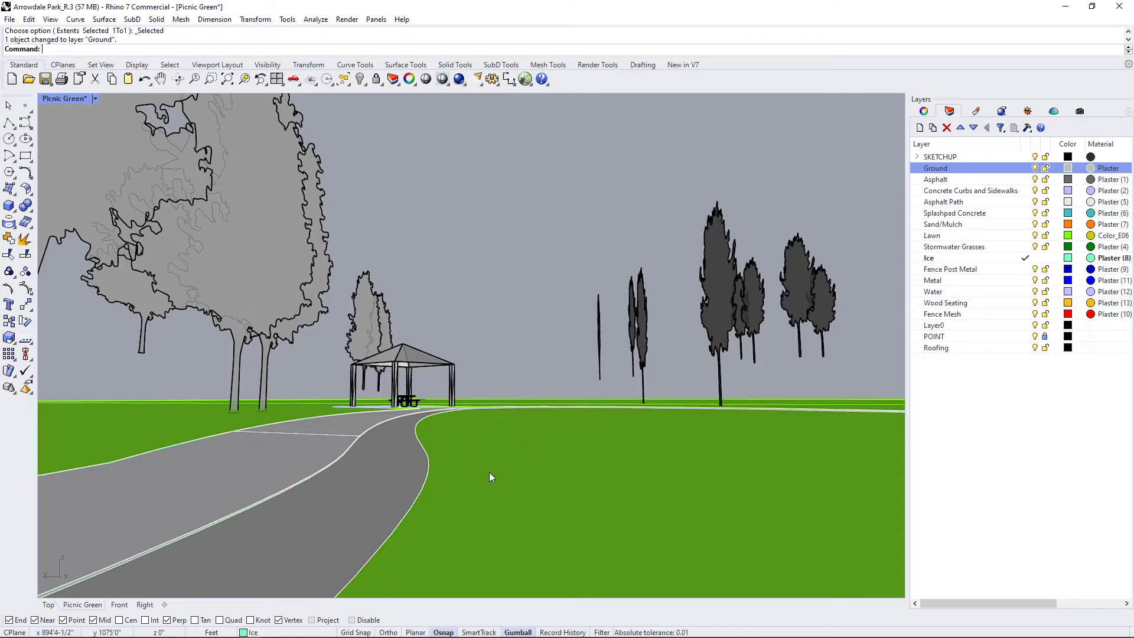
# - Bring back the hidden hilly lawn terrain around the gazebo by showing only that selected hidden object
pyautogui.moveTo(447, 444); pyautogui.dragTo(454, 456, button='right')
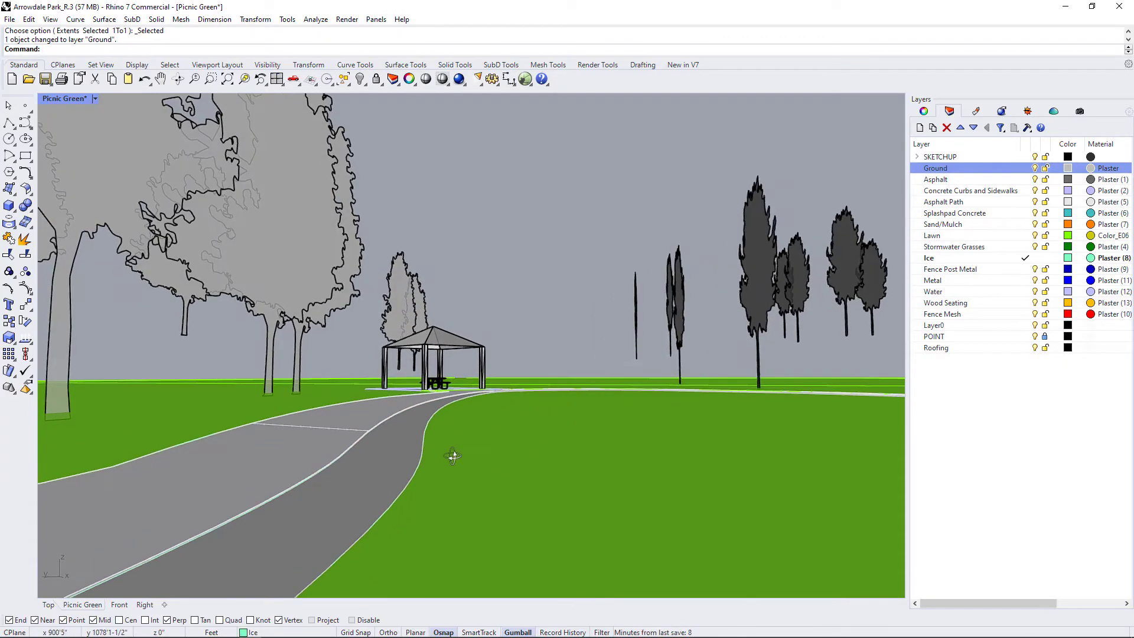
pyautogui.scroll(-1, 537, 441)
pyautogui.moveTo(536, 440); pyautogui.dragTo(479, 496, button='right')
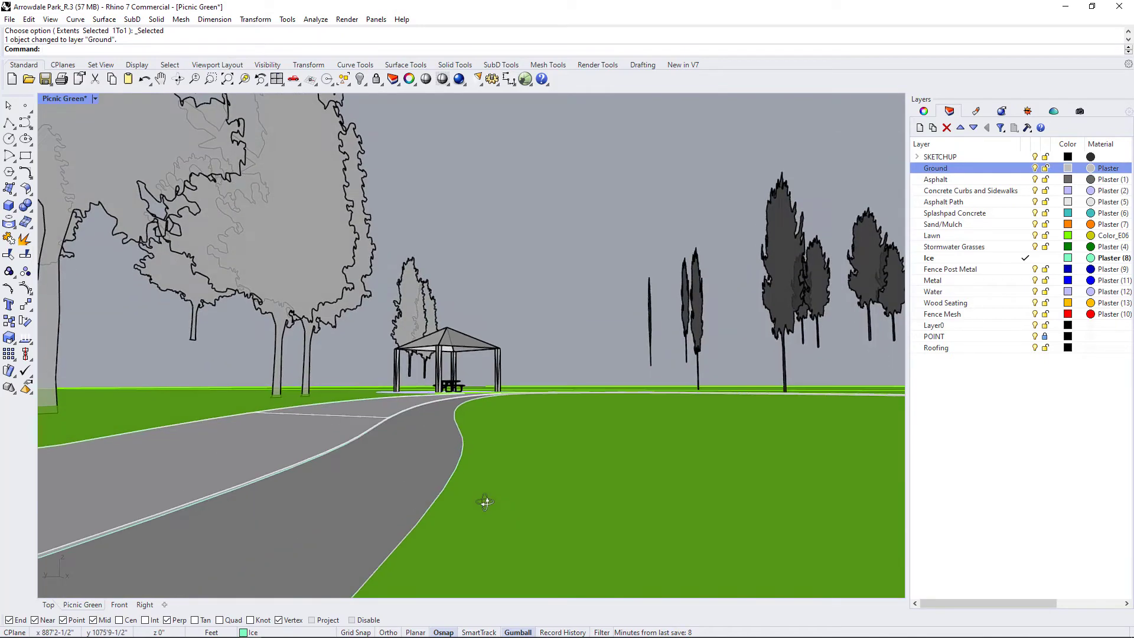
pyautogui.middleClick(538, 440)
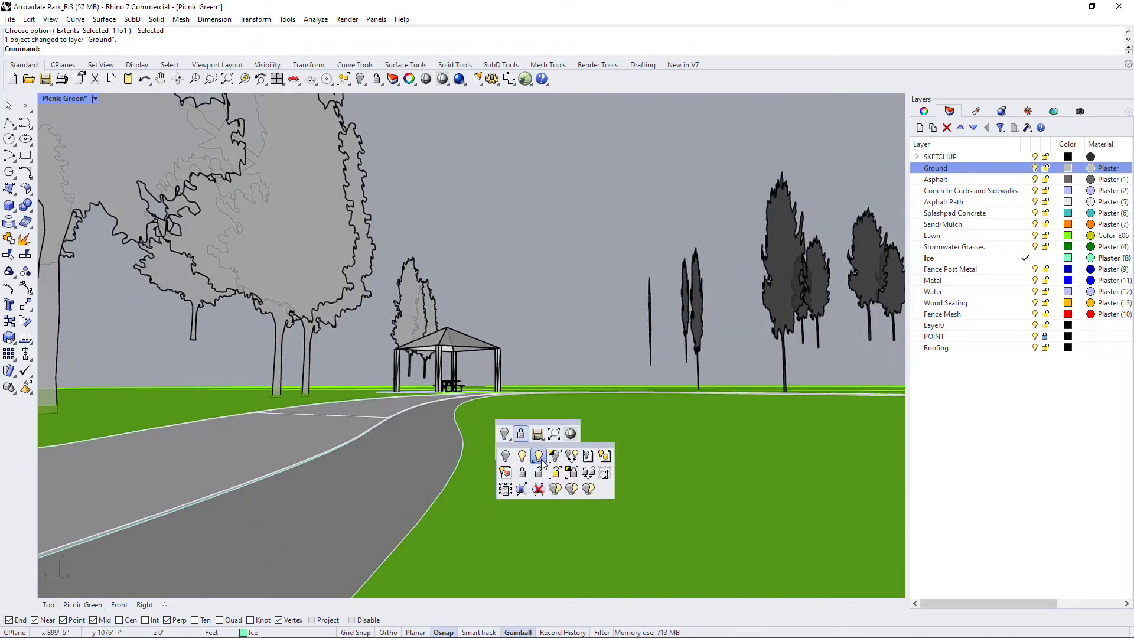
pyautogui.click(541, 458)
pyautogui.click(541, 459)
pyautogui.press('Return')
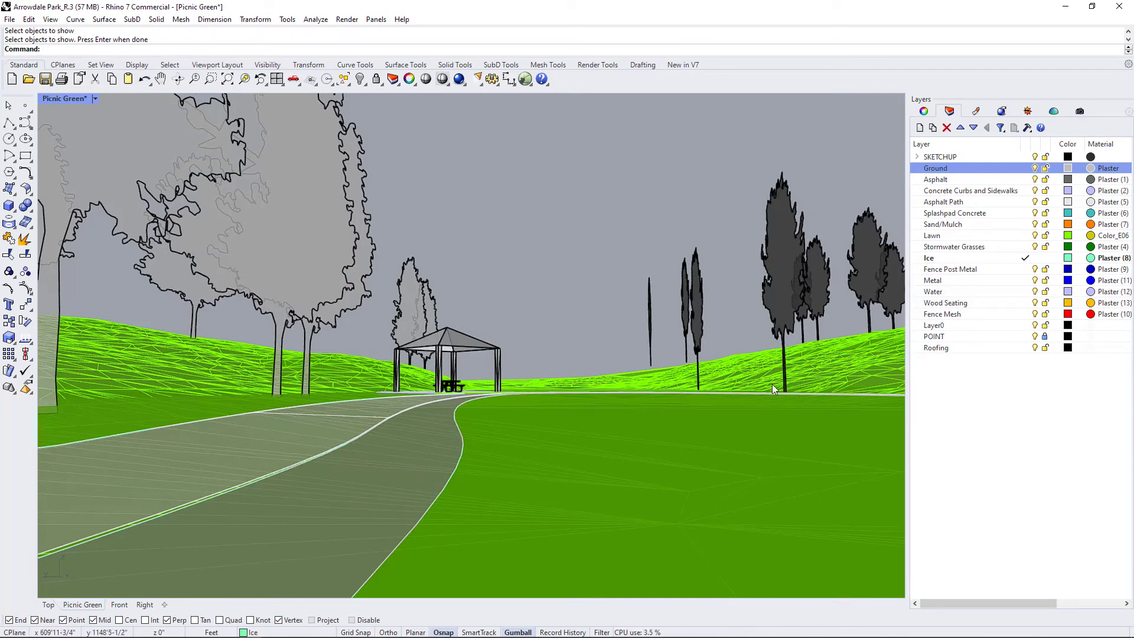
pyautogui.moveTo(502, 404); pyautogui.dragTo(491, 435, button='right')
pyautogui.moveTo(524, 470); pyautogui.dragTo(562, 492, button='right')
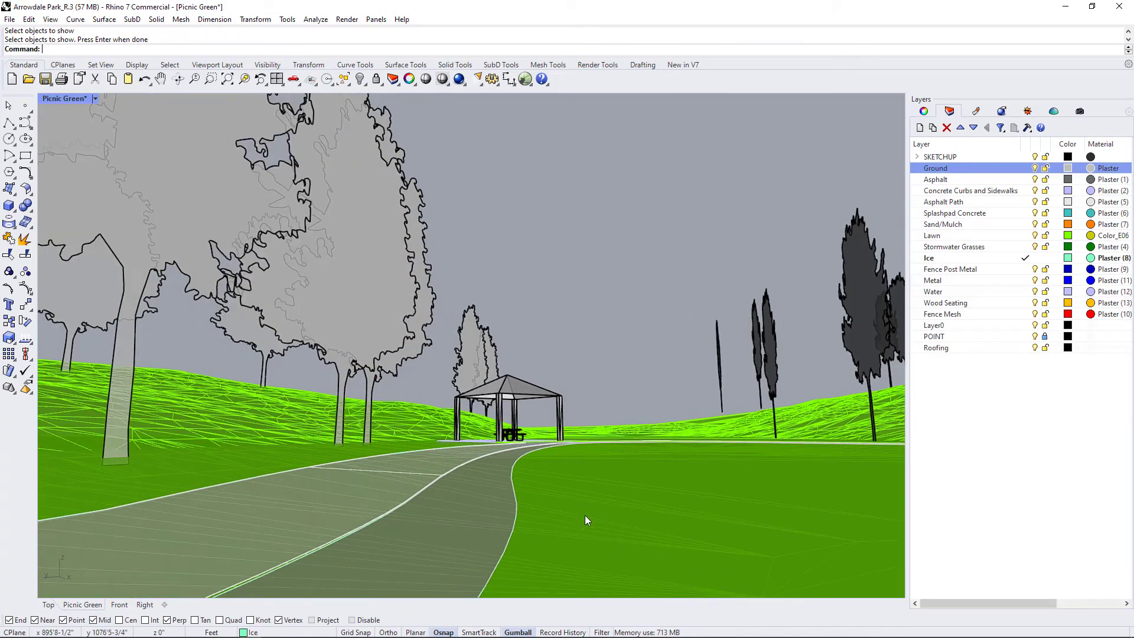